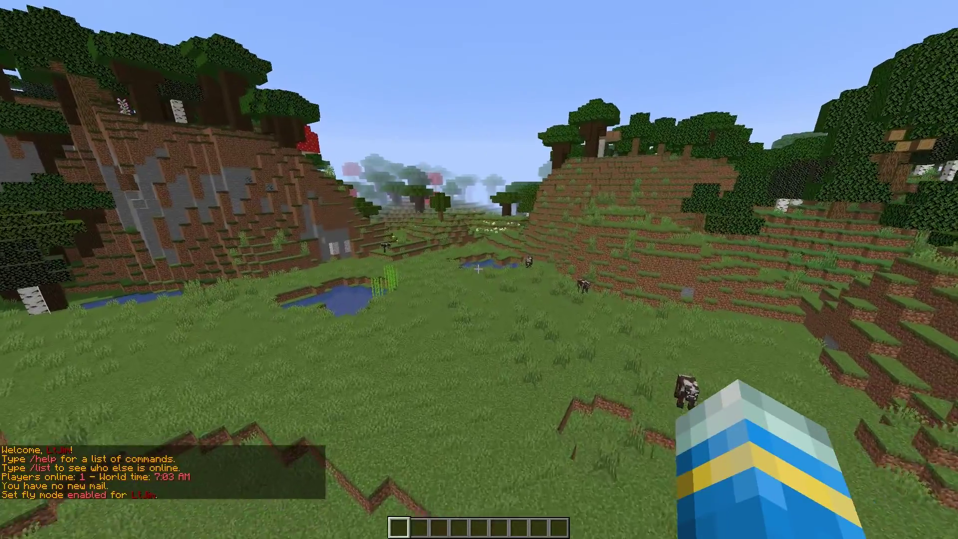
- Show the LuckPerms command list with /lp help and read through it
{"action": "key", "text": "w"}
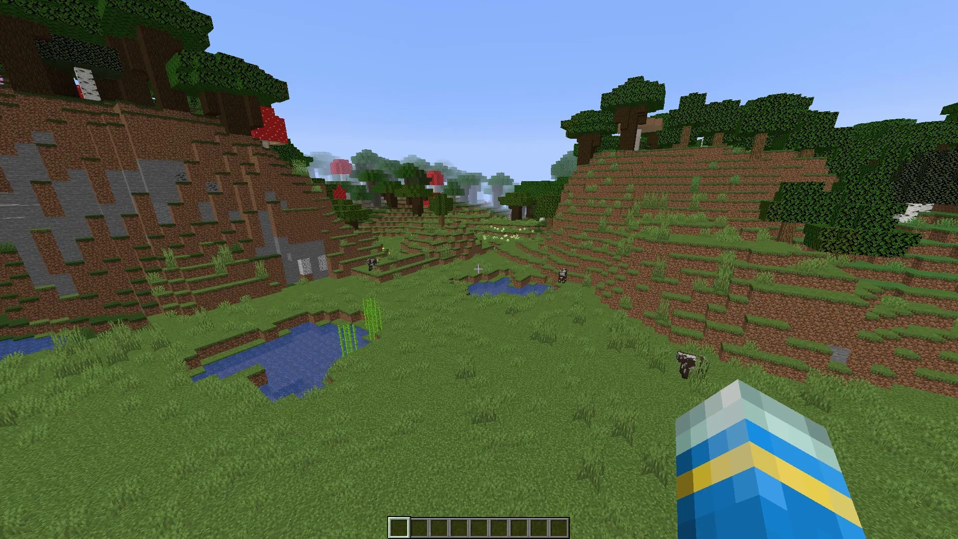
{"action": "type", "text": "/lp"}
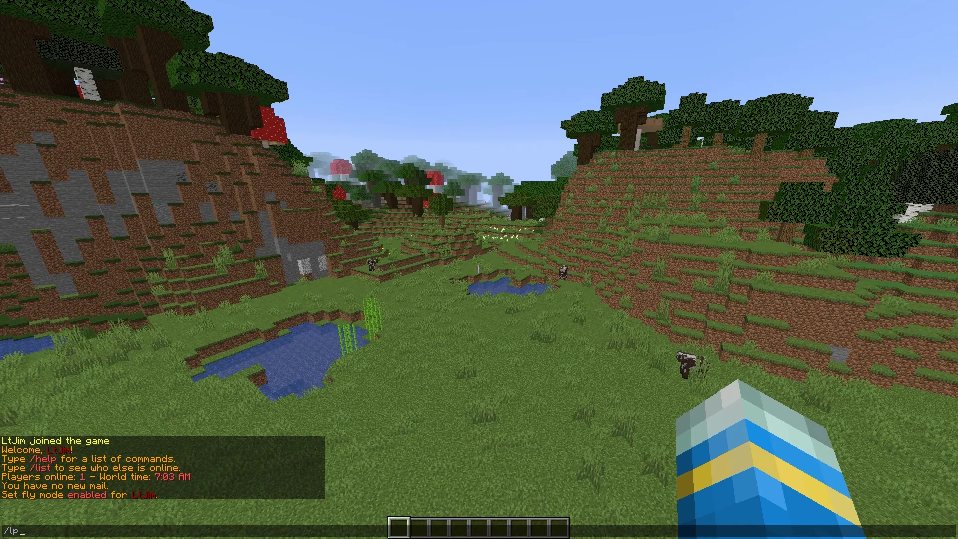
{"action": "type", "text": " help"}
{"action": "key", "text": "Return"}
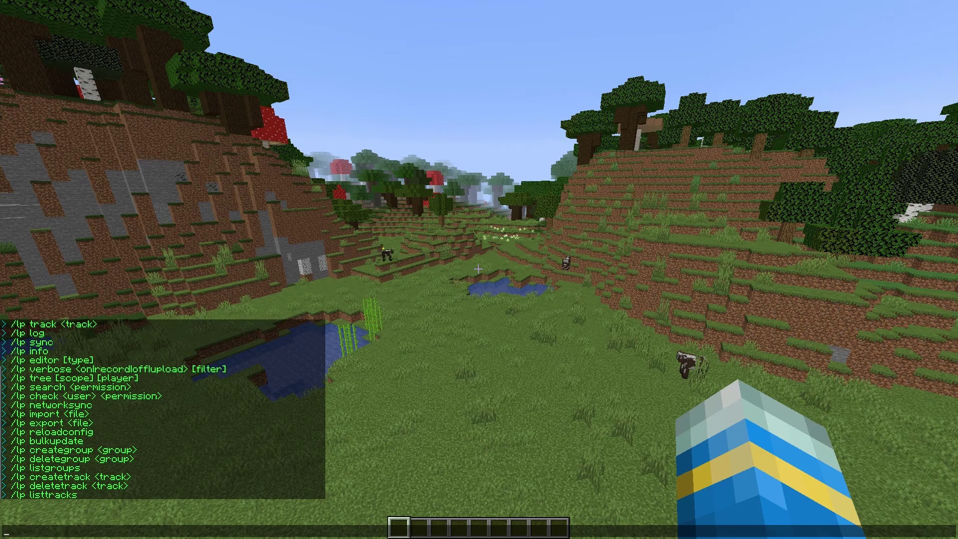
{"action": "scroll", "coordinate": [162, 409], "scroll_direction": "up", "scroll_amount": 7}
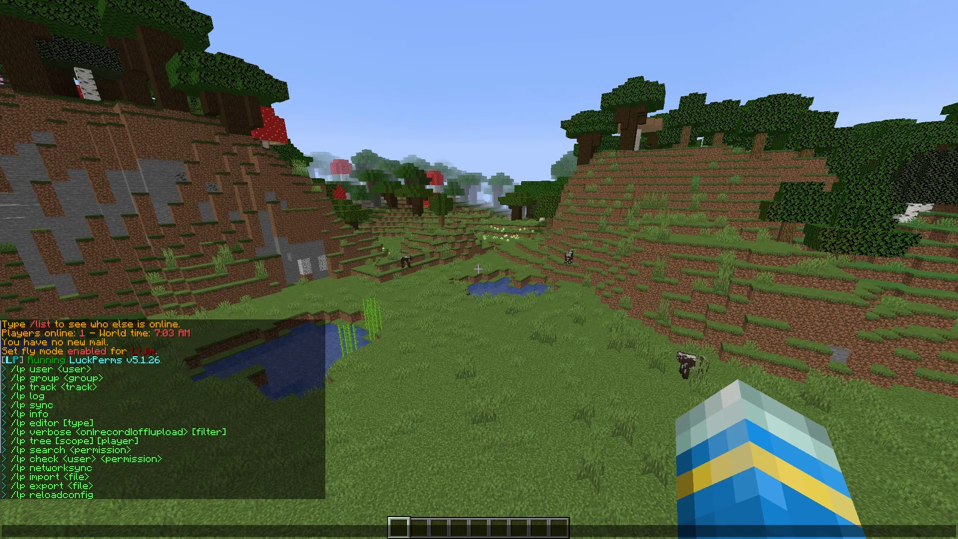
{"action": "key", "text": "Escape"}
- List the permission groups with /lp listgroups and view the details of the default group
{"action": "type", "text": "/lp "}
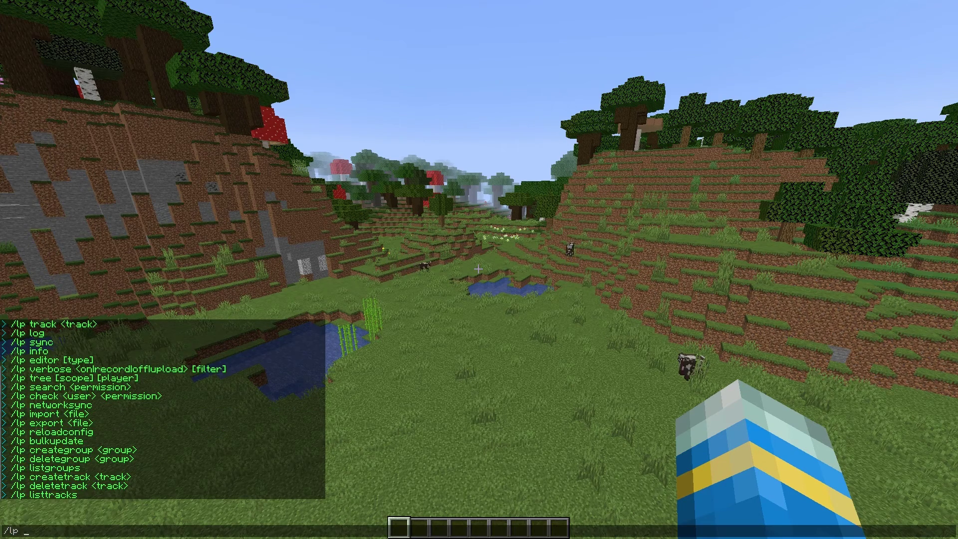
{"action": "type", "text": "listgro"}
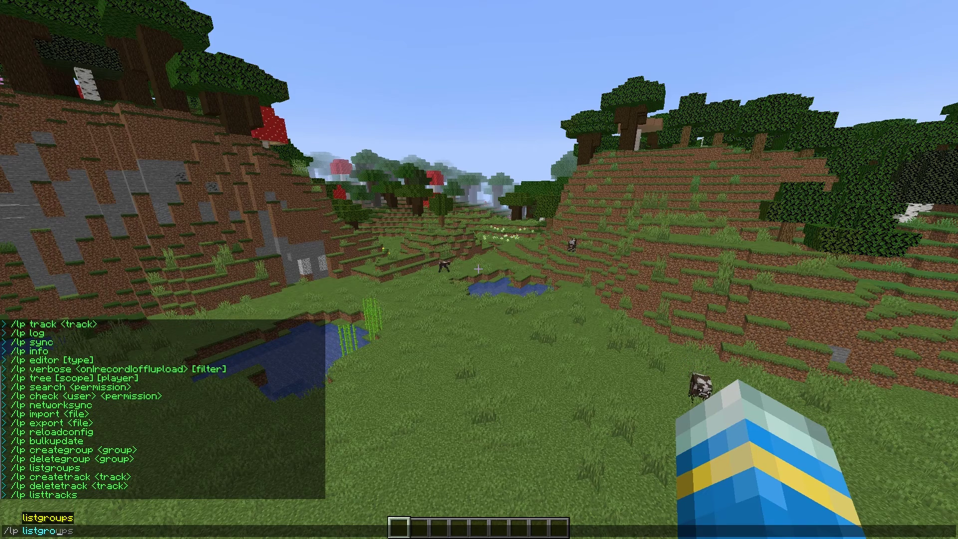
{"action": "key", "text": "Tab"}
{"action": "key", "text": "Return"}
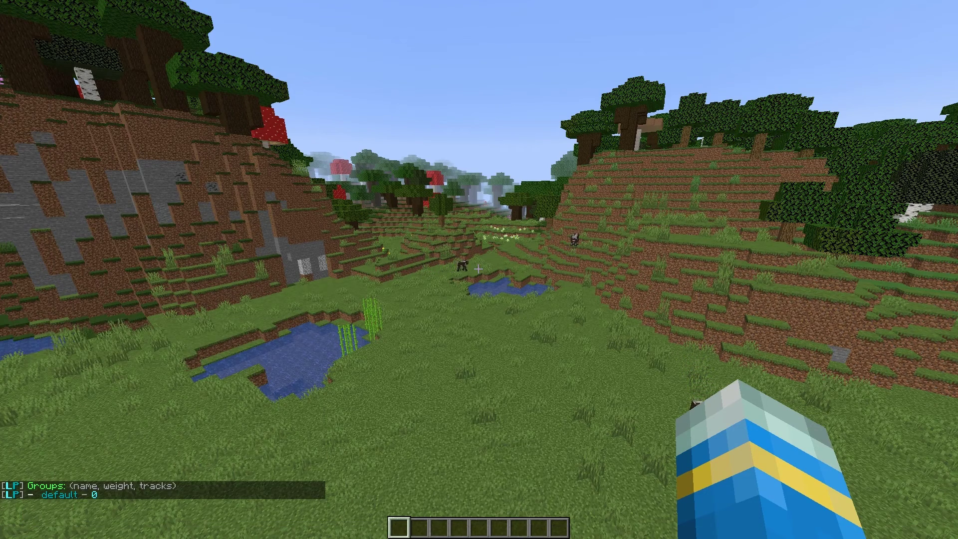
{"action": "key", "text": "t"}
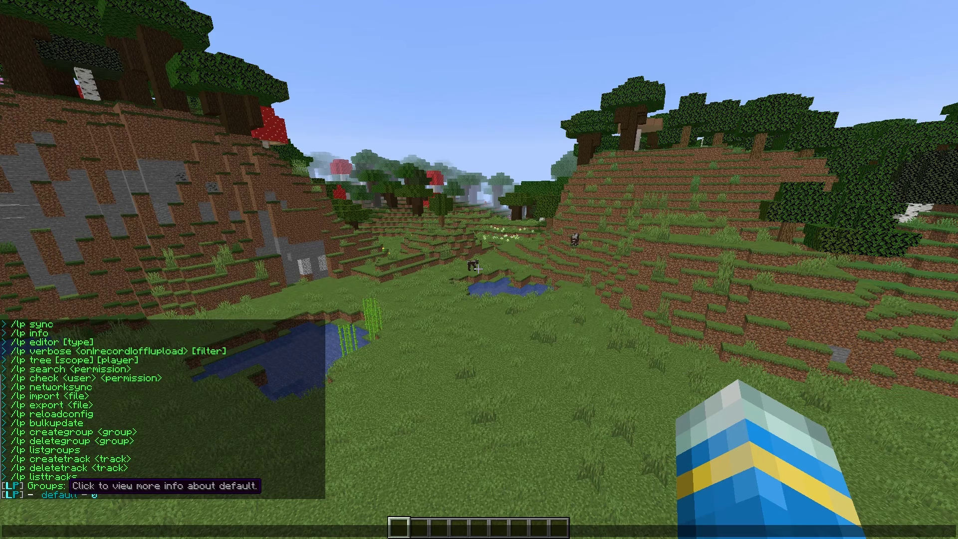
{"action": "left_click", "coordinate": [62, 495]}
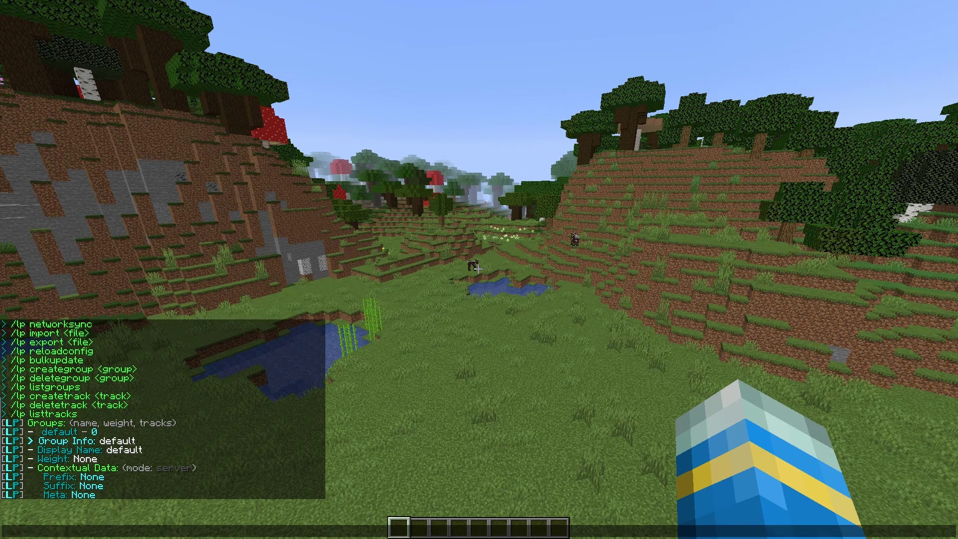
{"action": "key", "text": "Escape"}
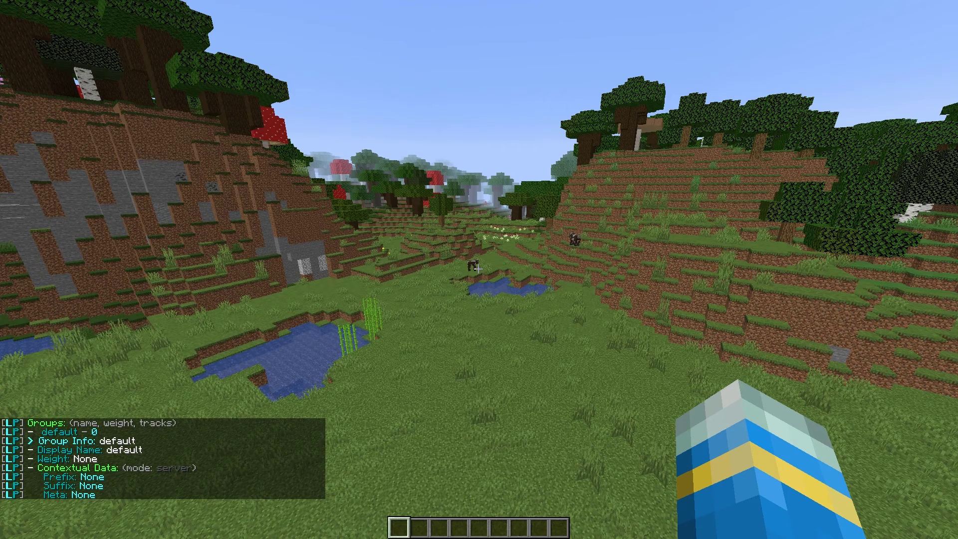
- Create two new permission groups named player and mod with /lp creategroup
{"action": "type", "text": "/lp creategroup player"}
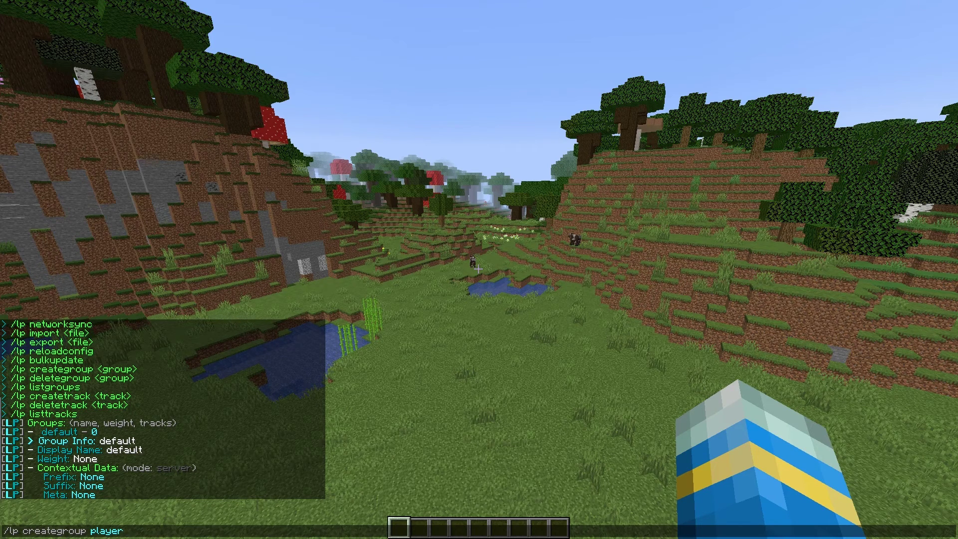
{"action": "key", "text": "Return"}
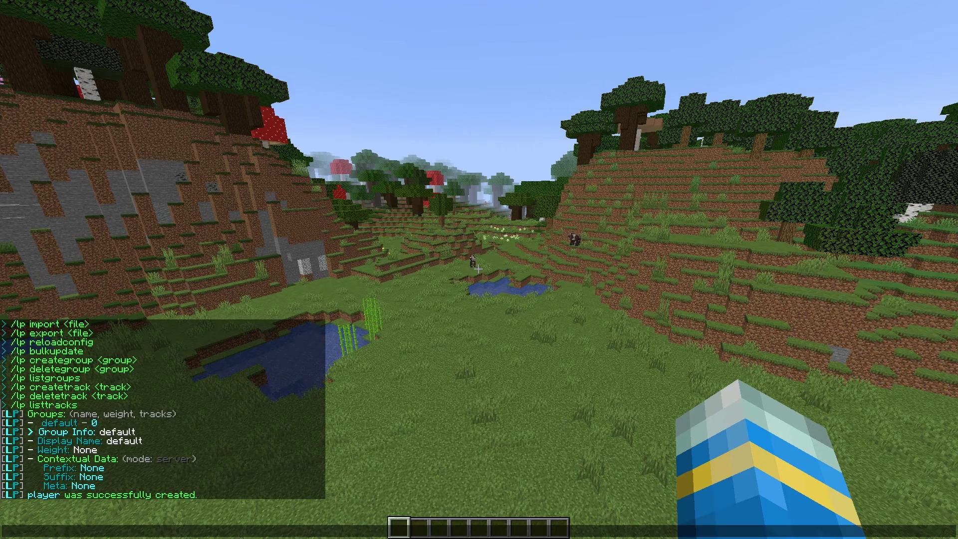
{"action": "key", "text": "Up"}
{"action": "type", "text": "mod"}
{"action": "key", "text": "Return"}
{"action": "key", "text": "t"}
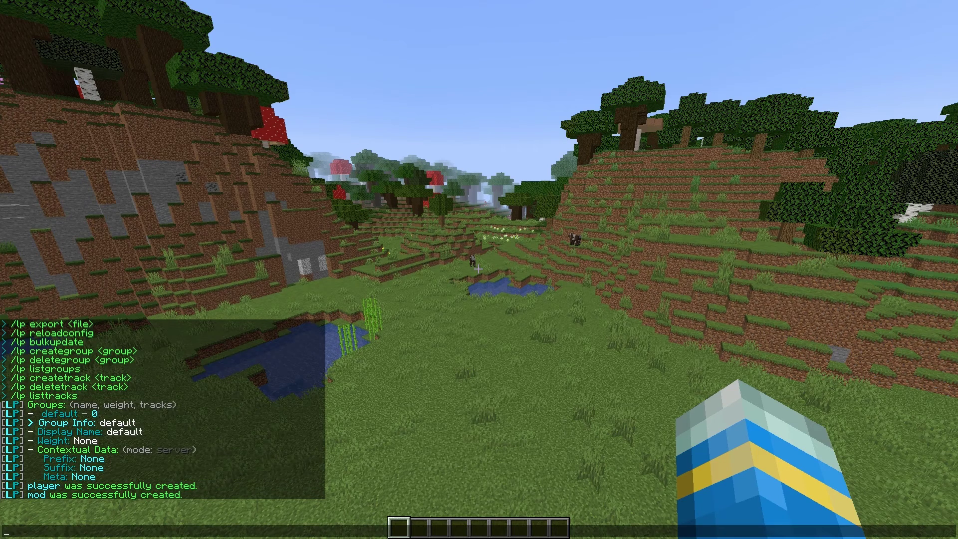
{"action": "key", "text": "Escape"}
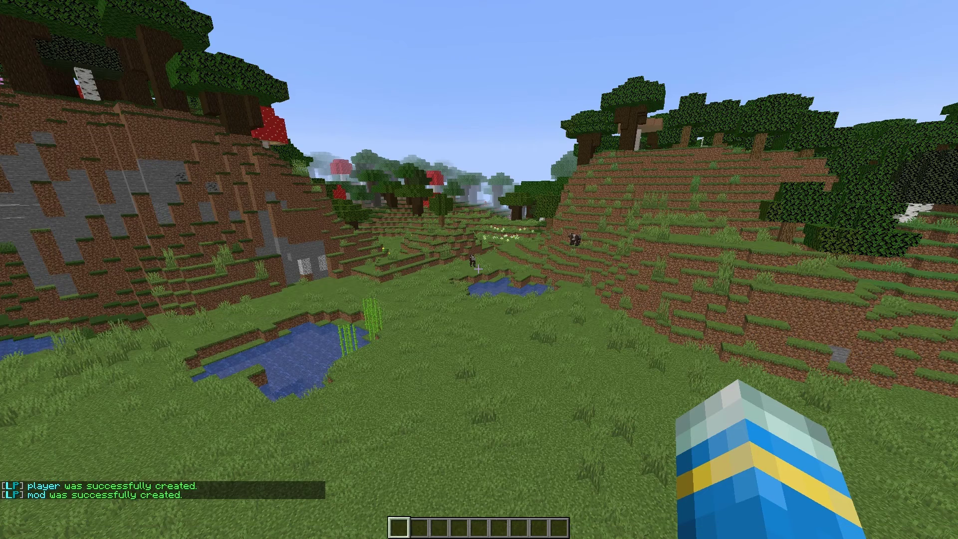
- Set the default group's prefix to &7(&eDefault&7) with the LuckPerms meta setprefix command
{"action": "key", "text": "slash"}
{"action": "type", "text": "lp group"}
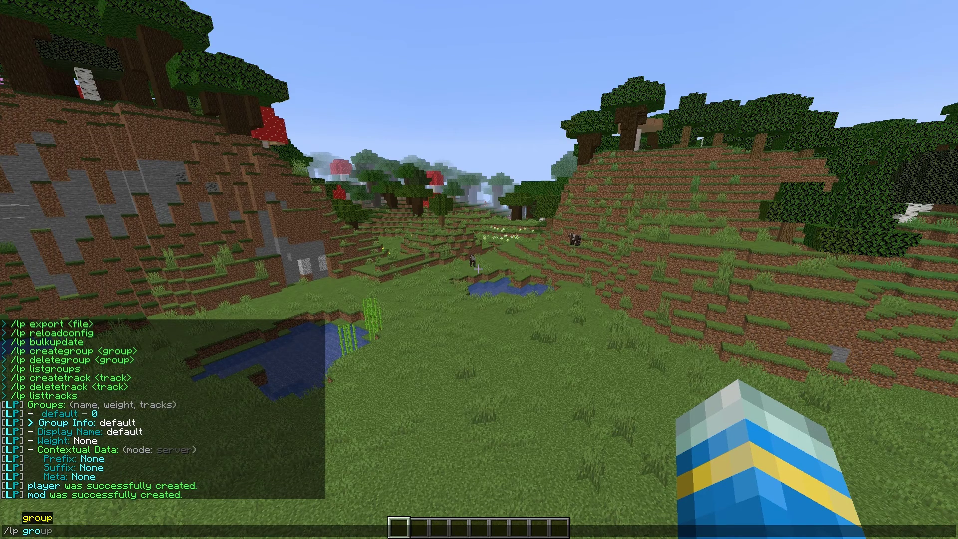
{"action": "type", "text": " defaul;t"}
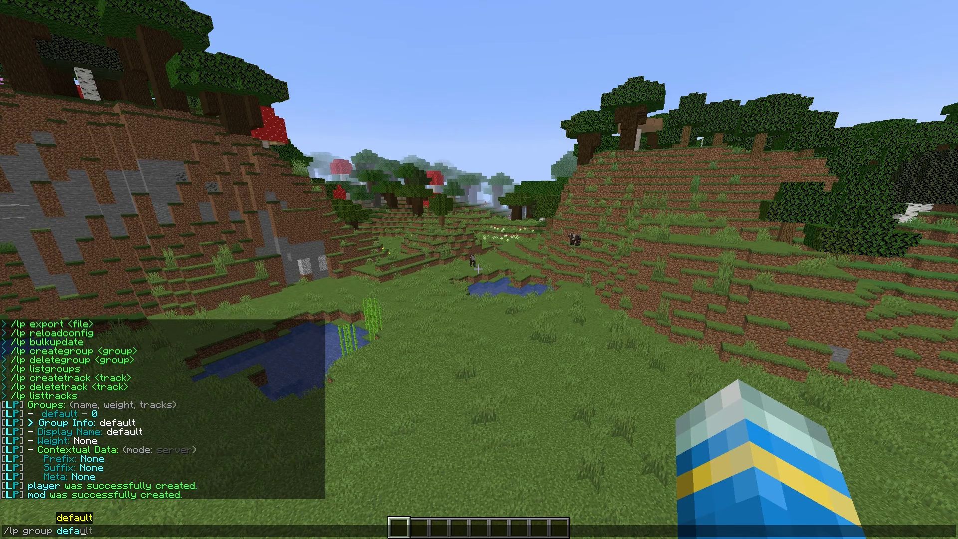
{"action": "key", "text": "BackSpace"}
{"action": "key", "text": "BackSpace"}
{"action": "type", "text": "t meta"}
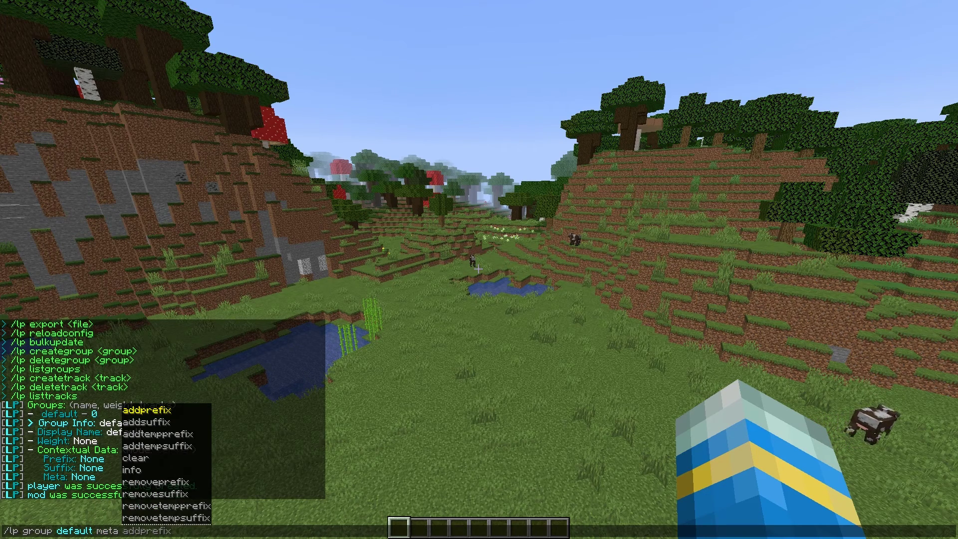
{"action": "type", "text": " set"}
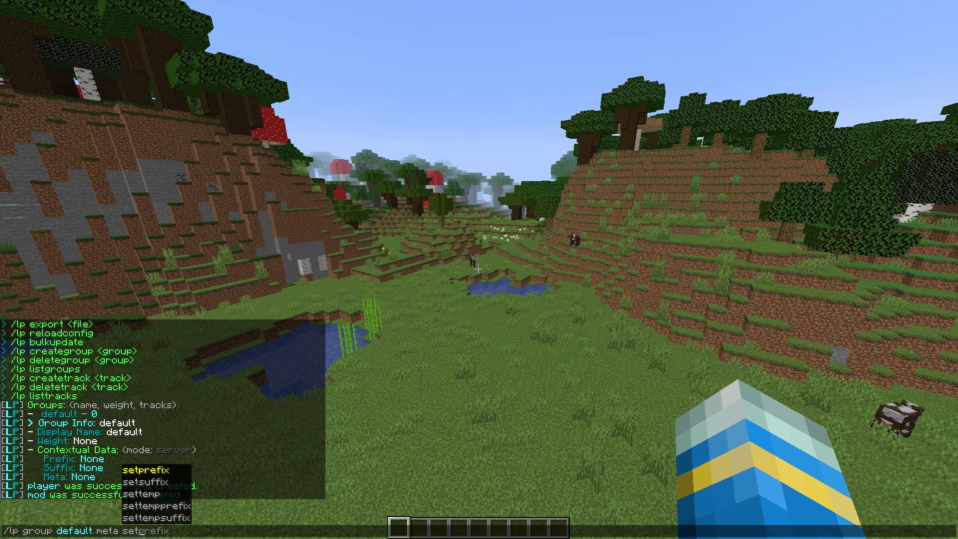
{"action": "key", "text": "Tab"}
{"action": "key", "text": "Escape"}
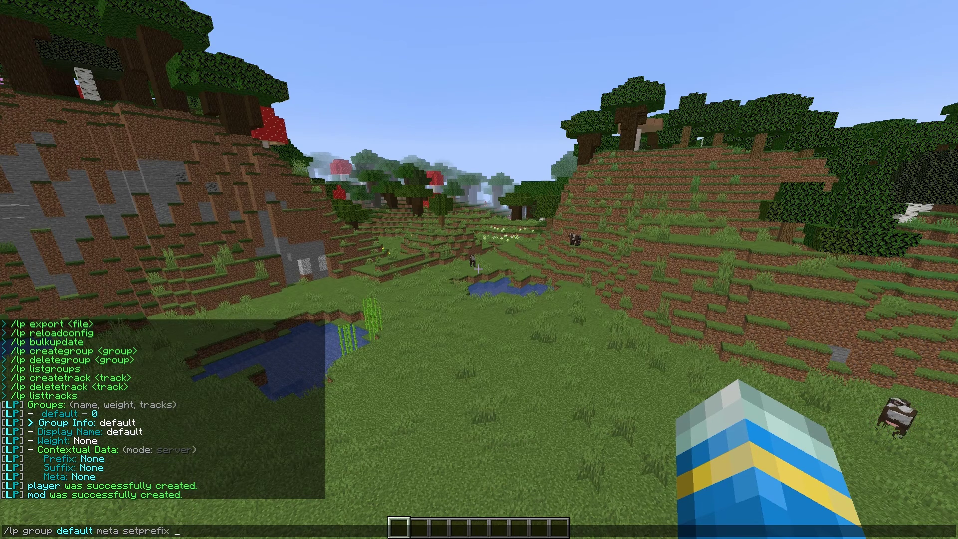
{"action": "type", "text": "&7(&"}
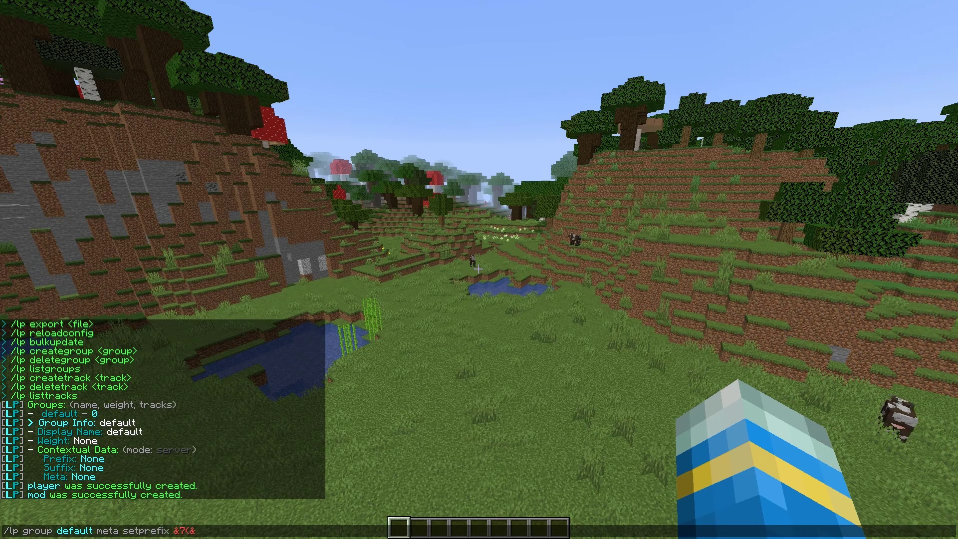
{"action": "type", "text": "e"}
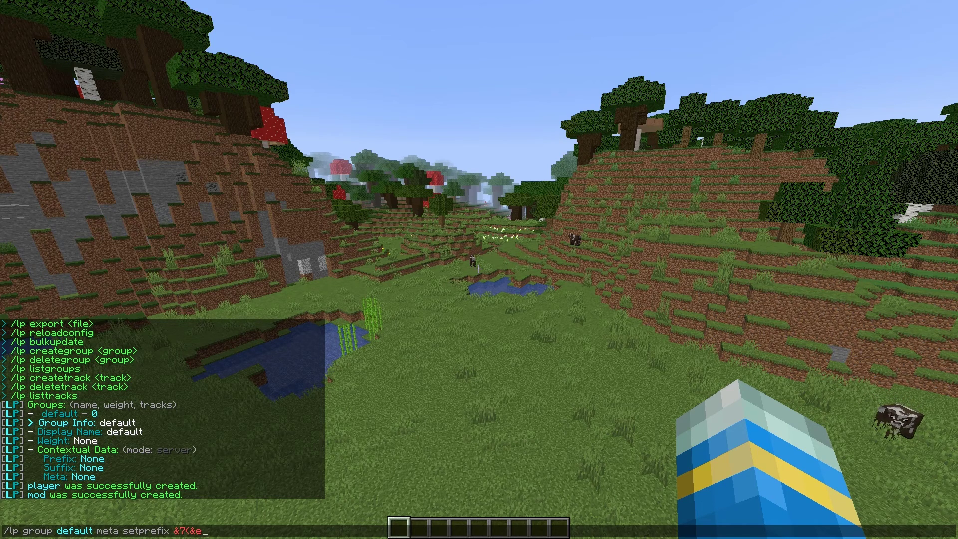
{"action": "type", "text": "Defayu"}
{"action": "key", "text": "BackSpace"}
{"action": "key", "text": "BackSpace"}
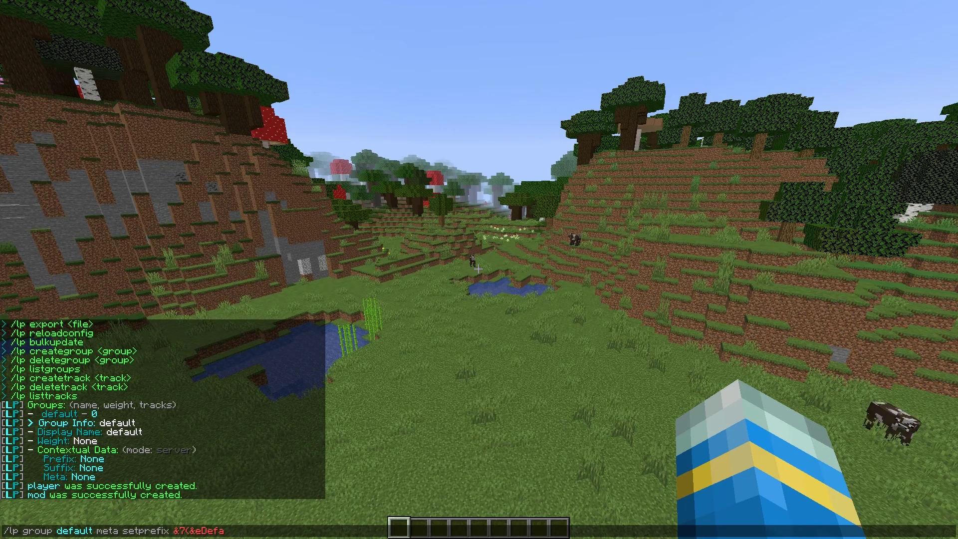
{"action": "type", "text": "ult"}
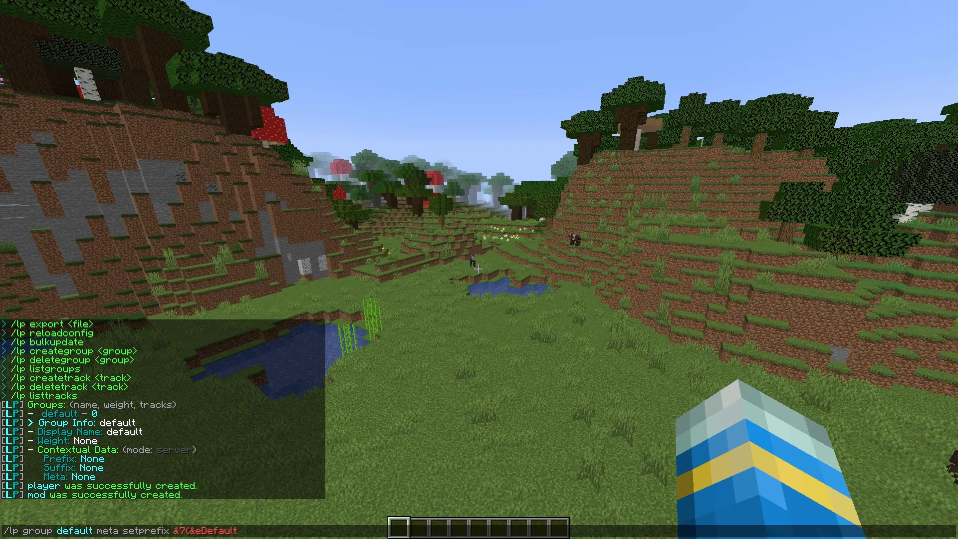
{"action": "type", "text": "&7"}
{"action": "key", "text": "Return"}
- Set the player group's prefix to &7(&aPlayer&7) by reusing and editing the previous setprefix command
{"action": "key", "text": "t"}
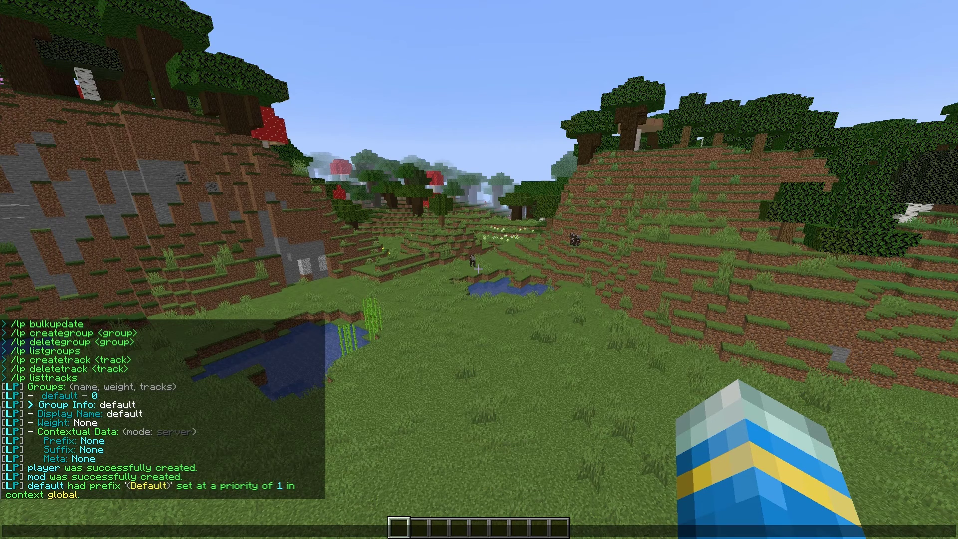
{"action": "mouse_move", "coordinate": [159, 485]}
{"action": "key", "text": "Up"}
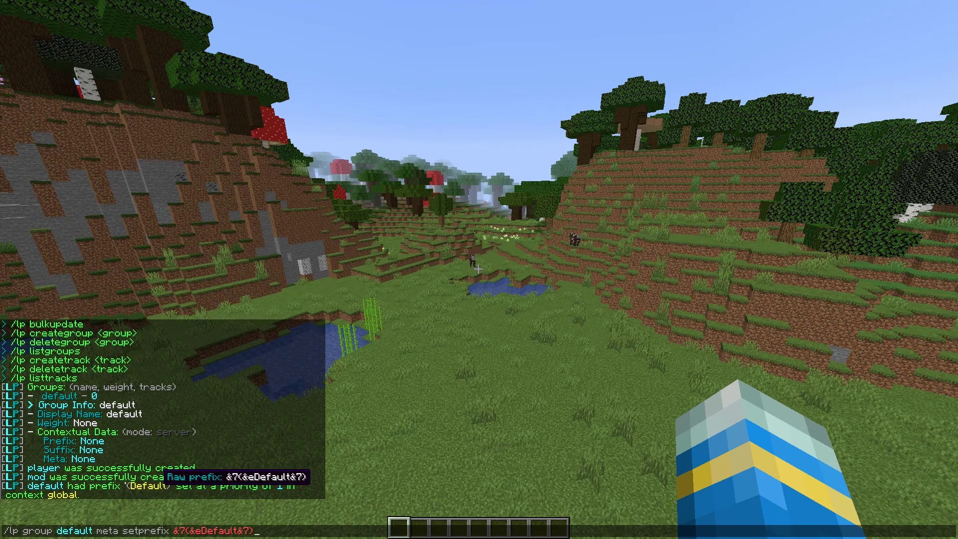
{"action": "key", "text": "Left"}
{"action": "key", "text": "Left"}
{"action": "key", "text": "Left"}
{"action": "key", "text": "BackSpace"}
{"action": "key", "text": "BackSpace"}
{"action": "key", "text": "BackSpace"}
{"action": "key", "text": "BackSpace"}
{"action": "key", "text": "BackSpace"}
{"action": "key", "text": "BackSpace"}
{"action": "key", "text": "BackSpace"}
{"action": "key", "text": "BackSpace"}
{"action": "type", "text": "aPlayer"}
{"action": "type", "text": "player"}
{"action": "key", "text": "Return"}
- Set the mod group's prefix to &7(&9Mod&7) by adapting the player group's command, and check the raw prefix
{"action": "key", "text": "t"}
{"action": "key", "text": "Up"}
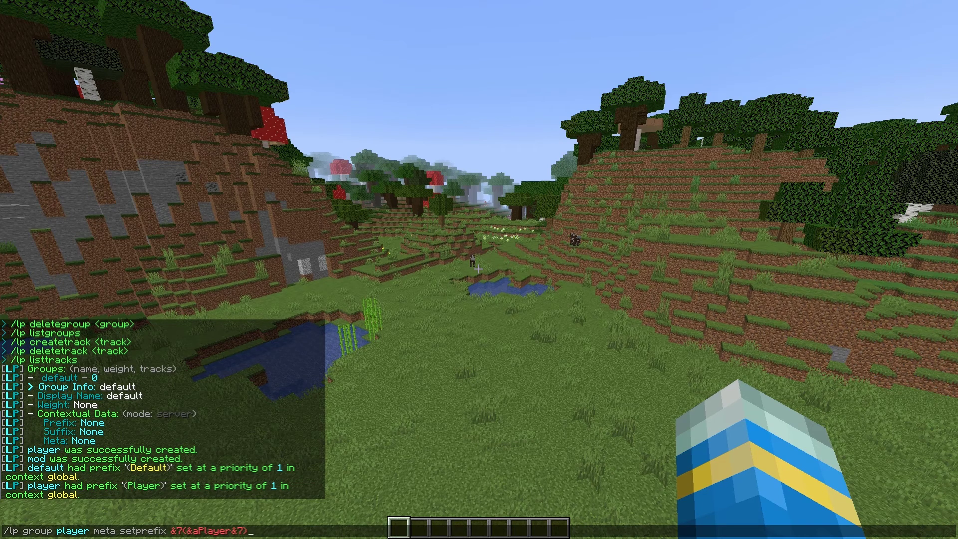
{"action": "key", "text": "BackSpace"}
{"action": "key", "text": "BackSpace"}
{"action": "key", "text": "BackSpace"}
{"action": "key", "text": "BackSpace"}
{"action": "key", "text": "BackSpace"}
{"action": "key", "text": "BackSpace"}
{"action": "key", "text": "BackSpace"}
{"action": "type", "text": "9Mod"}
{"action": "key", "text": "Left"}
{"action": "key", "text": "Left"}
{"action": "key", "text": "Left"}
{"action": "key", "text": "Left"}
{"action": "key", "text": "Left"}
{"action": "key", "text": "Left"}
{"action": "key", "text": "Left"}
{"action": "key", "text": "Left"}
{"action": "key", "text": "Left"}
{"action": "key", "text": "Left"}
{"action": "key", "text": "Left"}
{"action": "key", "text": "Left"}
{"action": "key", "text": "Left"}
{"action": "key", "text": "Left"}
{"action": "key", "text": "Left"}
{"action": "key", "text": "Left"}
{"action": "key", "text": "Left"}
{"action": "key", "text": "Left"}
{"action": "key", "text": "Left"}
{"action": "key", "text": "Left"}
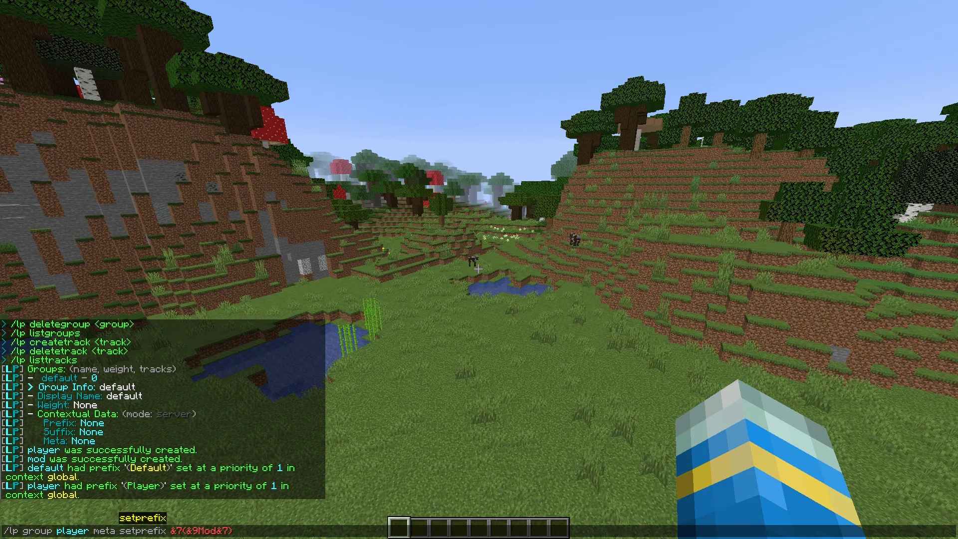
{"action": "key", "text": "BackSpace"}
{"action": "key", "text": "BackSpace"}
{"action": "key", "text": "BackSpace"}
{"action": "key", "text": "BackSpace"}
{"action": "key", "text": "BackSpace"}
{"action": "key", "text": "BackSpace"}
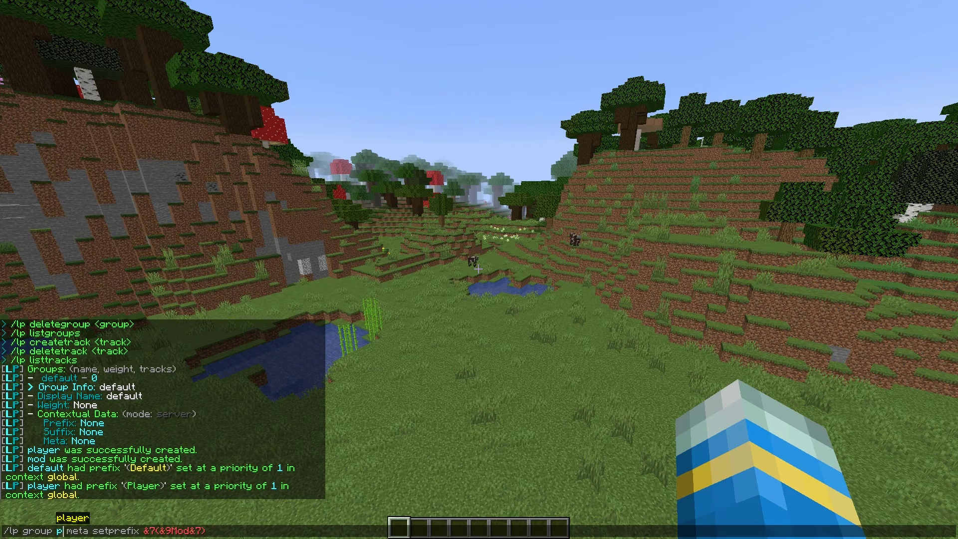
{"action": "type", "text": "mod"}
{"action": "key", "text": "Return"}
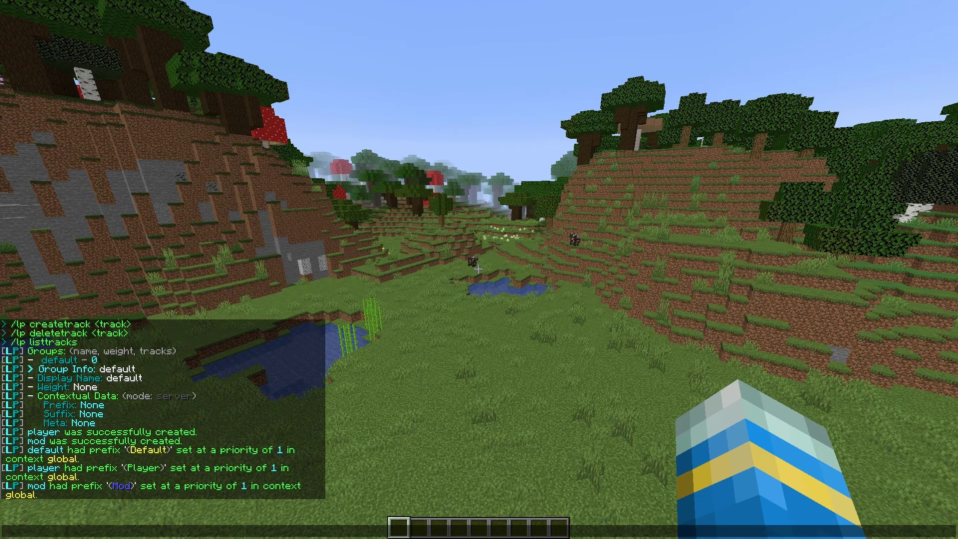
{"action": "mouse_move", "coordinate": [124, 486]}
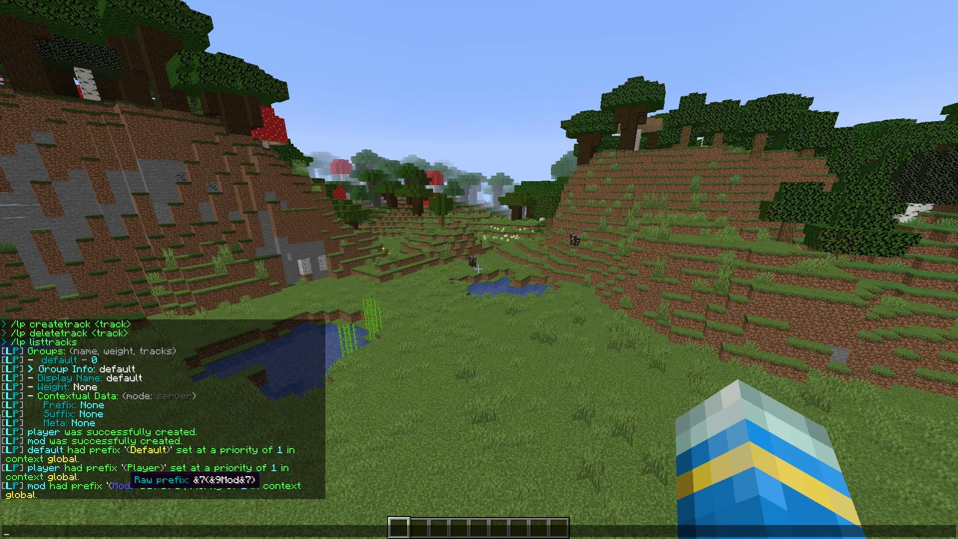
{"action": "mouse_move", "coordinate": [296, 448]}
{"action": "key", "text": "Escape"}
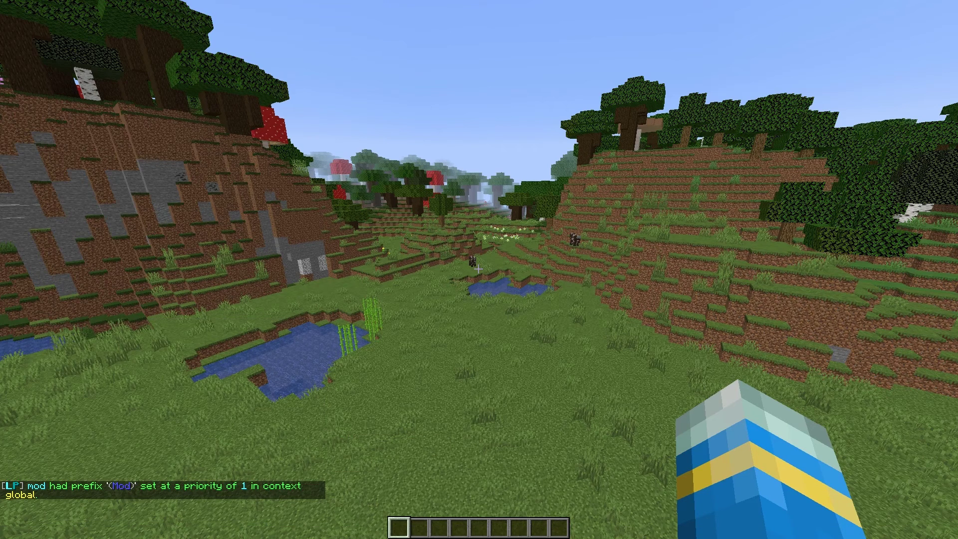
- Set default as the player group's parent with the /lp group parent set command
{"action": "key", "text": "slash"}
{"action": "type", "text": "lp group"}
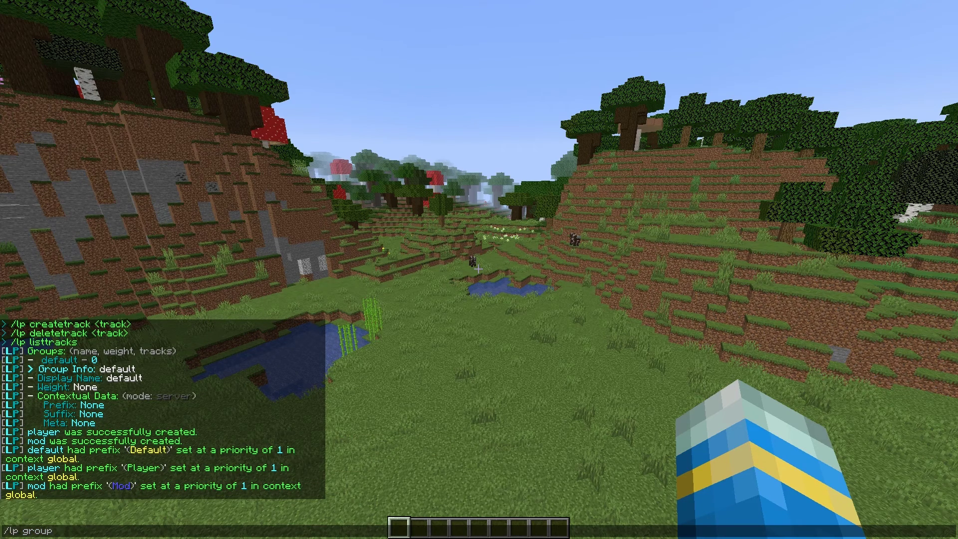
{"action": "type", "text": " pl"}
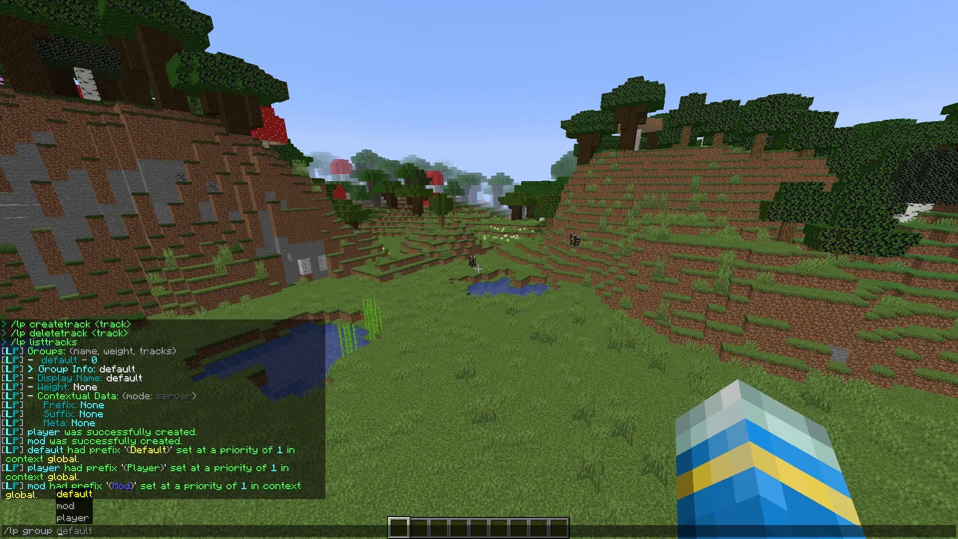
{"action": "type", "text": "ayer "}
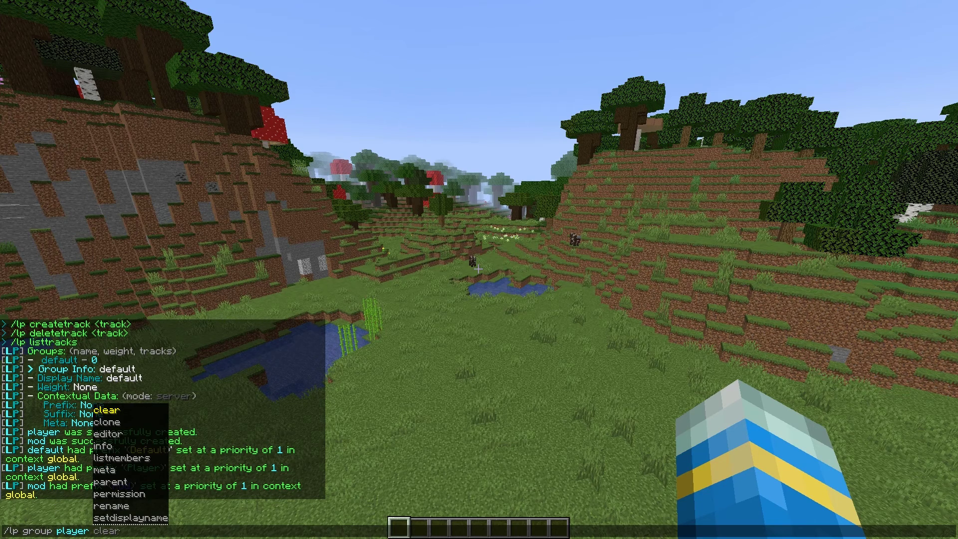
{"action": "type", "text": "parent sett"}
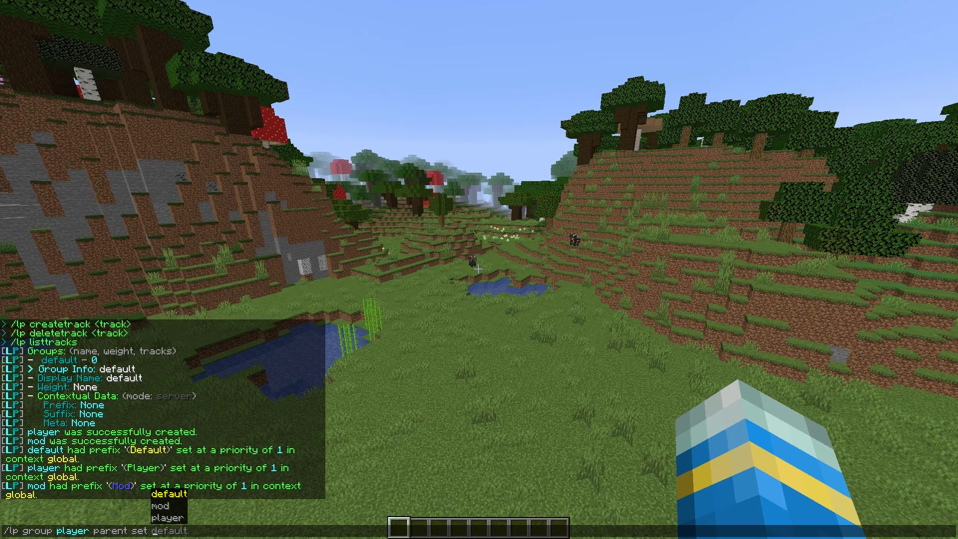
{"action": "key", "text": "BackSpace"}
{"action": "key", "text": "BackSpace"}
{"action": "key", "text": "BackSpace"}
{"action": "key", "text": "BackSpace"}
{"action": "type", "text": "addtemp"}
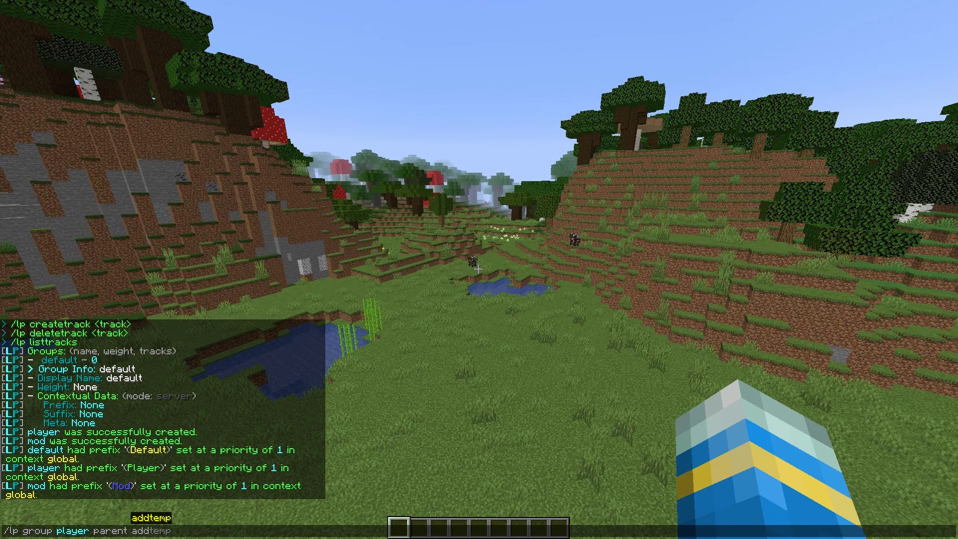
{"action": "key", "text": "BackSpace"}
{"action": "key", "text": "BackSpace"}
{"action": "key", "text": "BackSpace"}
{"action": "key", "text": "BackSpace"}
{"action": "key", "text": "BackSpace"}
{"action": "key", "text": "BackSpace"}
{"action": "key", "text": "BackSpace"}
{"action": "type", "text": "settrack"}
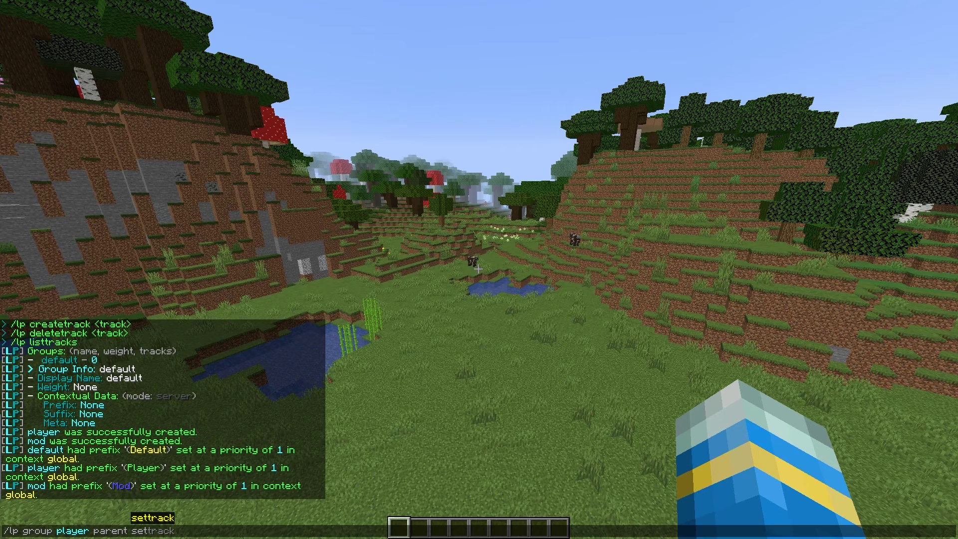
{"action": "key", "text": "BackSpace"}
{"action": "type", "text": "defua"}
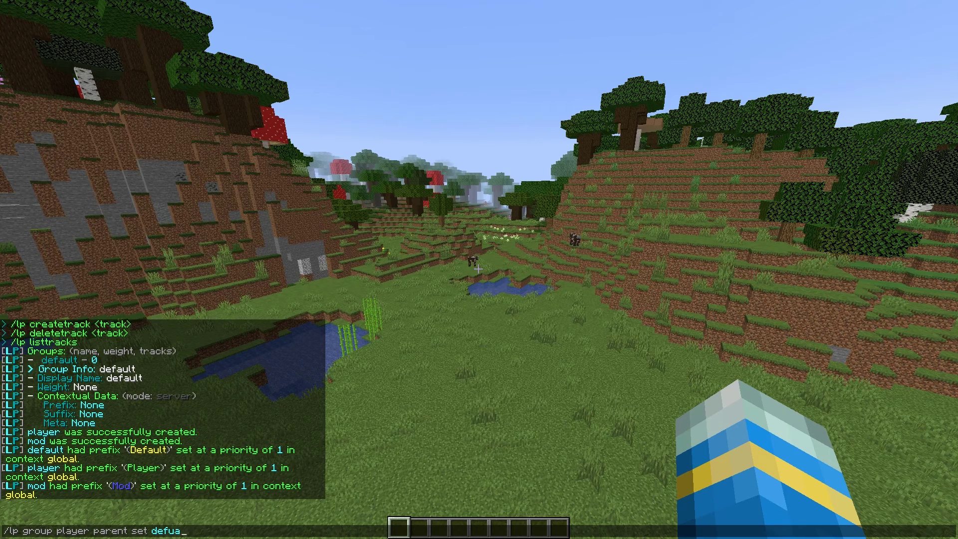
{"action": "key", "text": "Return"}
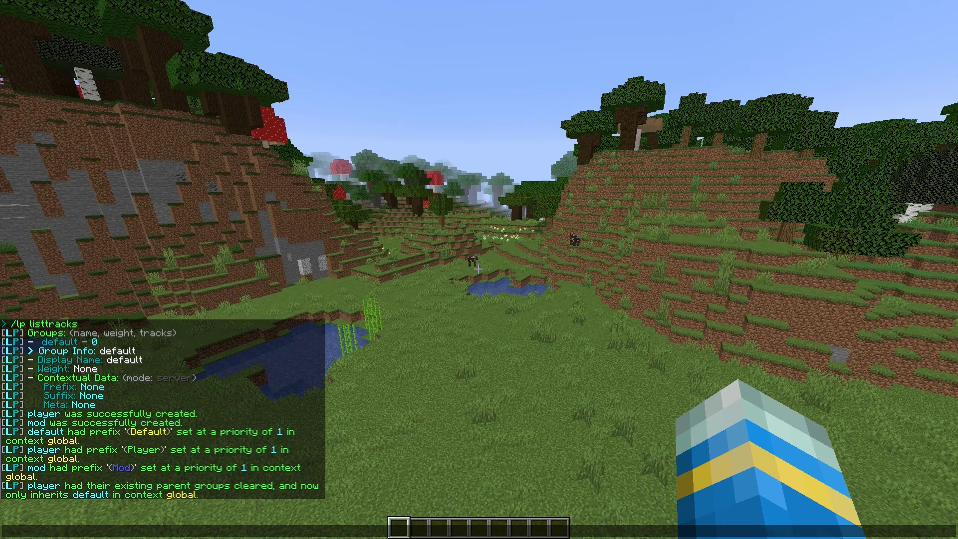
- Set player as the mod group's parent by adapting the previous parent set command
{"action": "key", "text": "Up"}
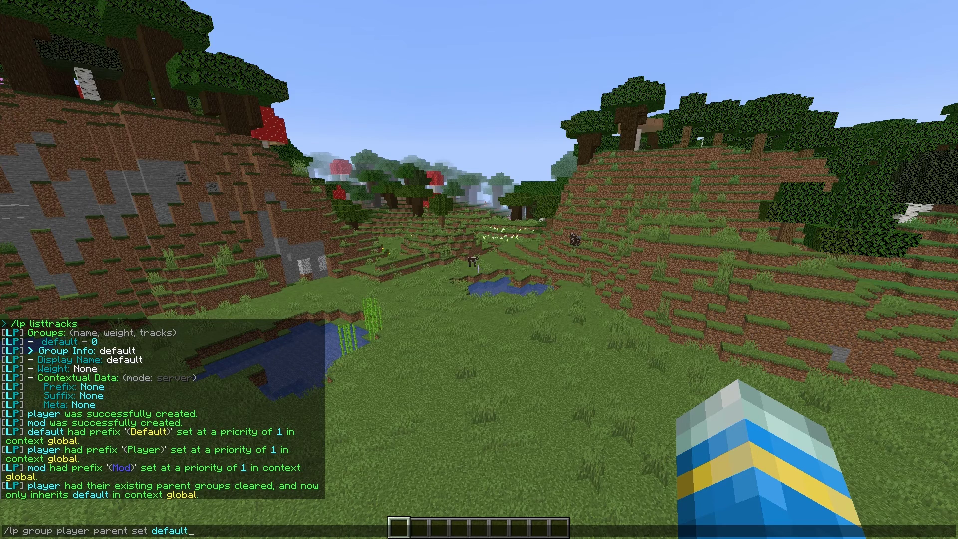
{"action": "key", "text": "BackSpace"}
{"action": "key", "text": "BackSpace"}
{"action": "key", "text": "BackSpace"}
{"action": "key", "text": "BackSpace"}
{"action": "key", "text": "BackSpace"}
{"action": "key", "text": "BackSpace"}
{"action": "key", "text": "BackSpace"}
{"action": "key", "text": "BackSpace"}
{"action": "key", "text": "BackSpace"}
{"action": "key", "text": "BackSpace"}
{"action": "key", "text": "BackSpace"}
{"action": "key", "text": "BackSpace"}
{"action": "key", "text": "BackSpace"}
{"action": "key", "text": "BackSpace"}
{"action": "key", "text": "BackSpace"}
{"action": "key", "text": "BackSpace"}
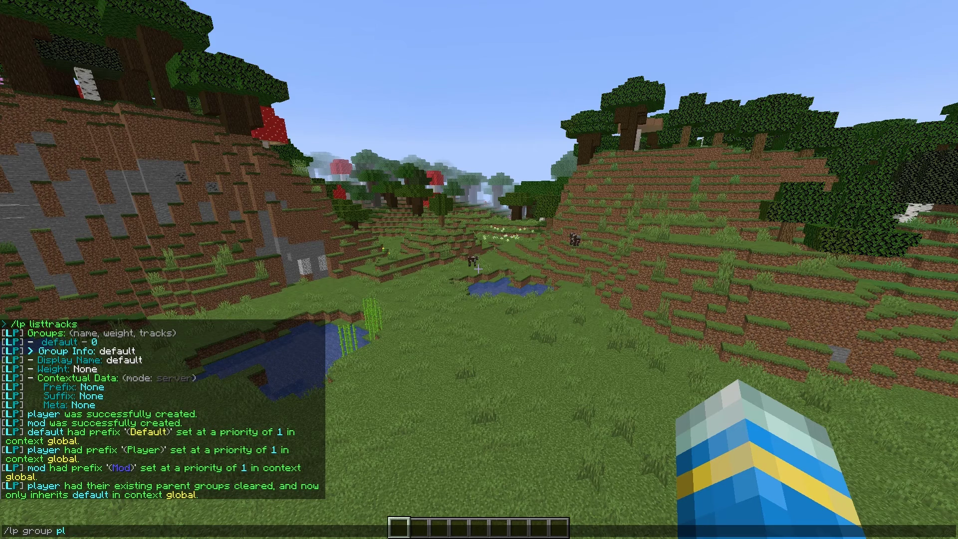
{"action": "key", "text": "BackSpace"}
{"action": "key", "text": "BackSpace"}
{"action": "type", "text": "mod "}
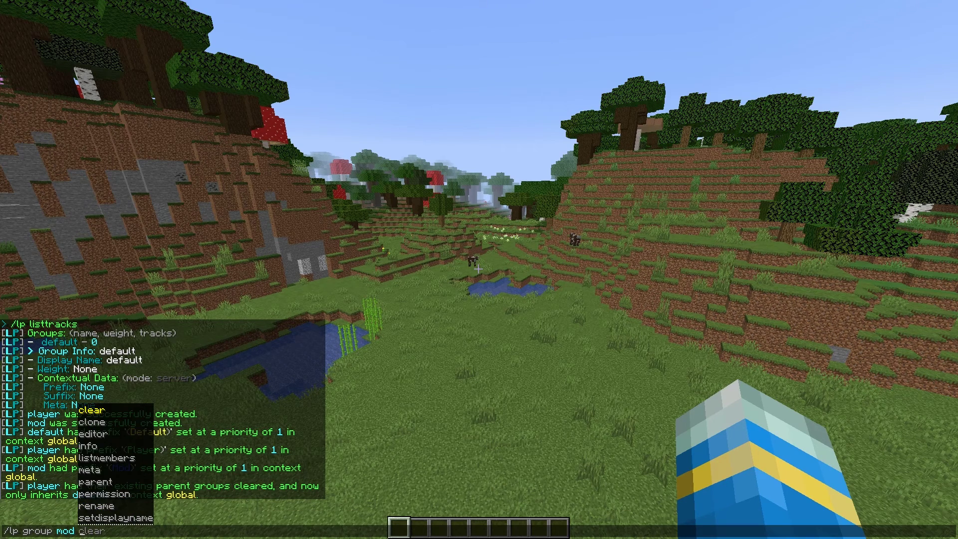
{"action": "type", "text": "parent set "}
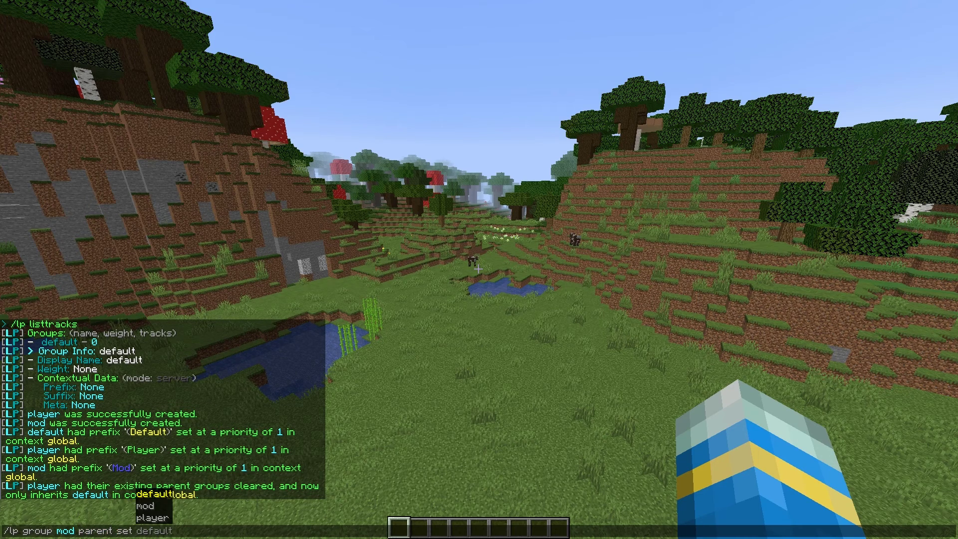
{"action": "type", "text": "player"}
{"action": "key", "text": "Return"}
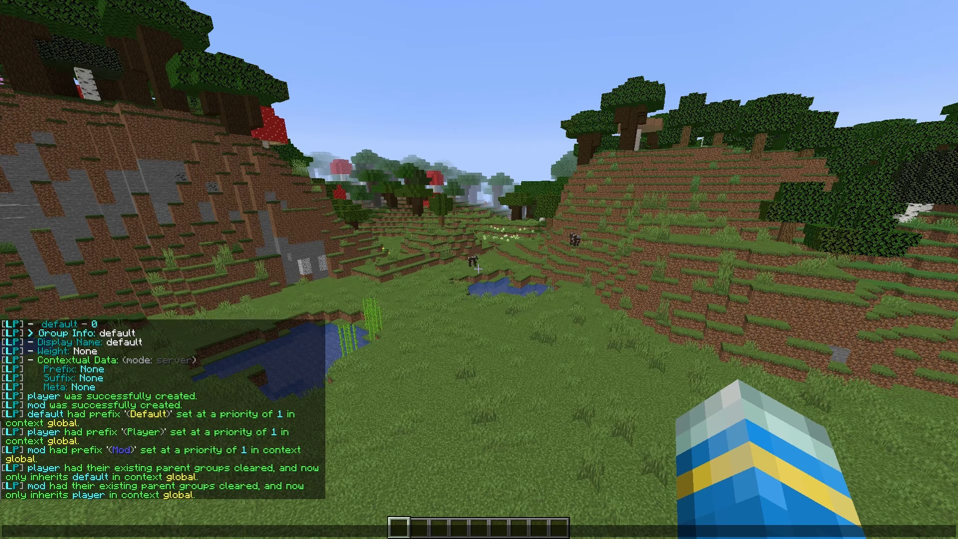
- Grant the default group the essentials.tpaall permission with the /lp group permission set command
{"action": "type", "text": "/lp group mod"}
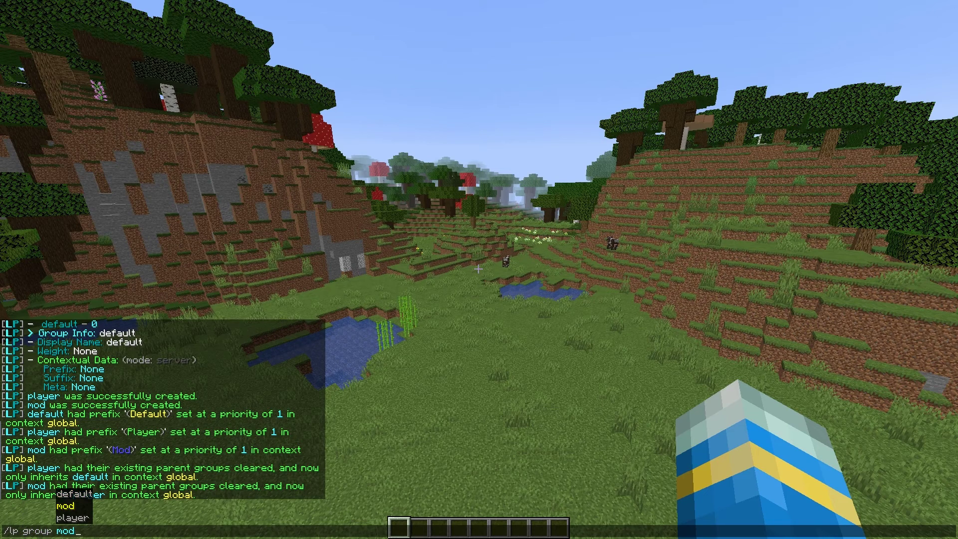
{"action": "key", "text": "Tab"}
{"action": "key", "text": "Tab"}
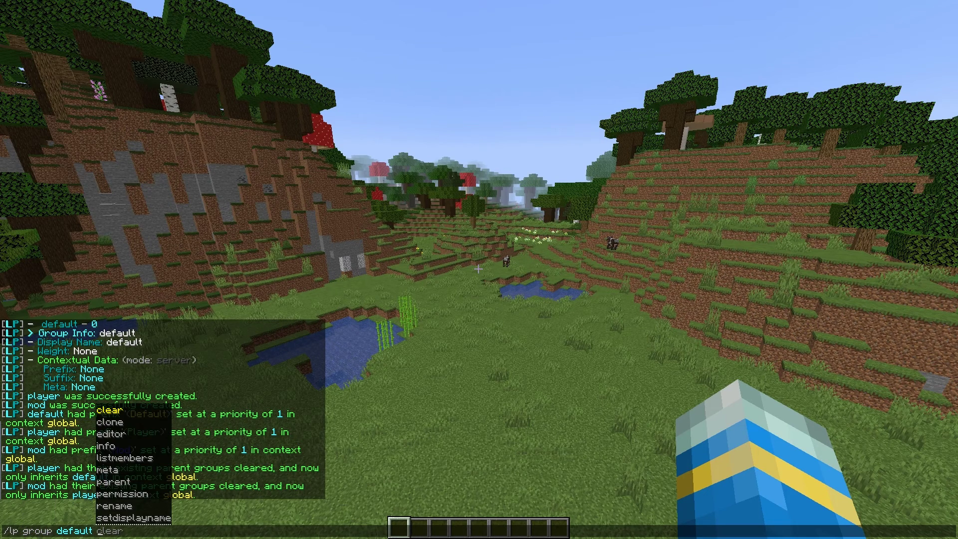
{"action": "type", "text": "pe"}
{"action": "key", "text": "Tab"}
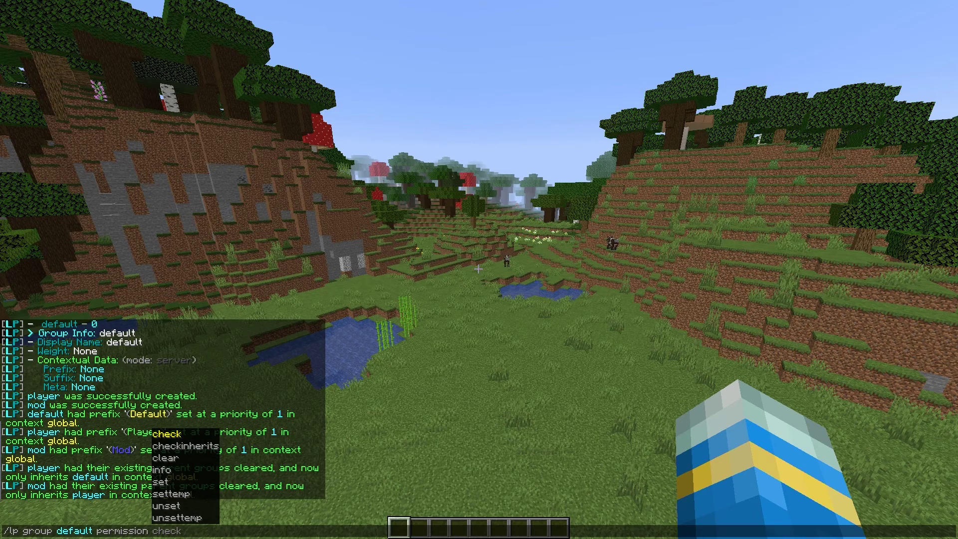
{"action": "type", "text": "set"}
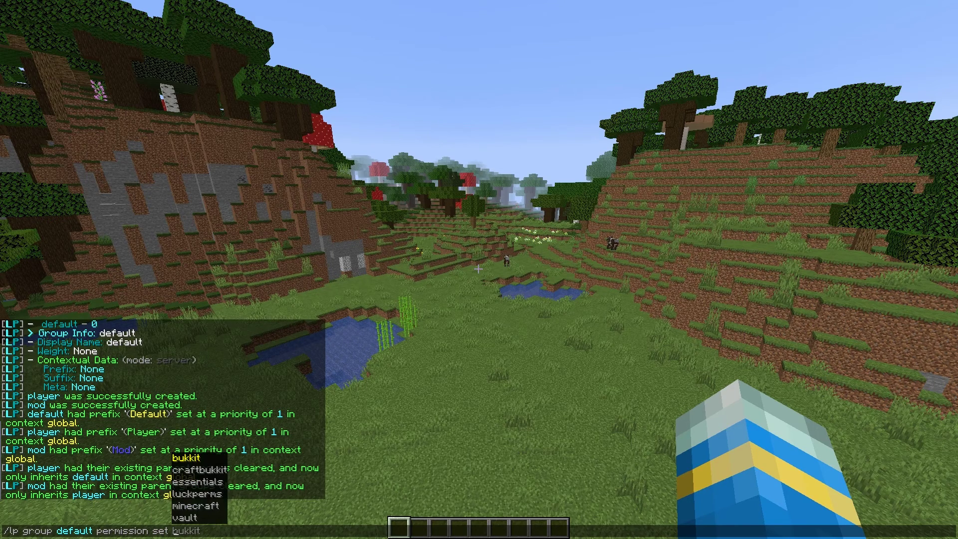
{"action": "key", "text": "Tab"}
{"action": "key", "text": "Tab"}
{"action": "key", "text": "Tab"}
{"action": "key", "text": "Tab"}
{"action": "key", "text": "Tab"}
{"action": "key", "text": "Tab"}
{"action": "key", "text": "Tab"}
{"action": "key", "text": "Tab"}
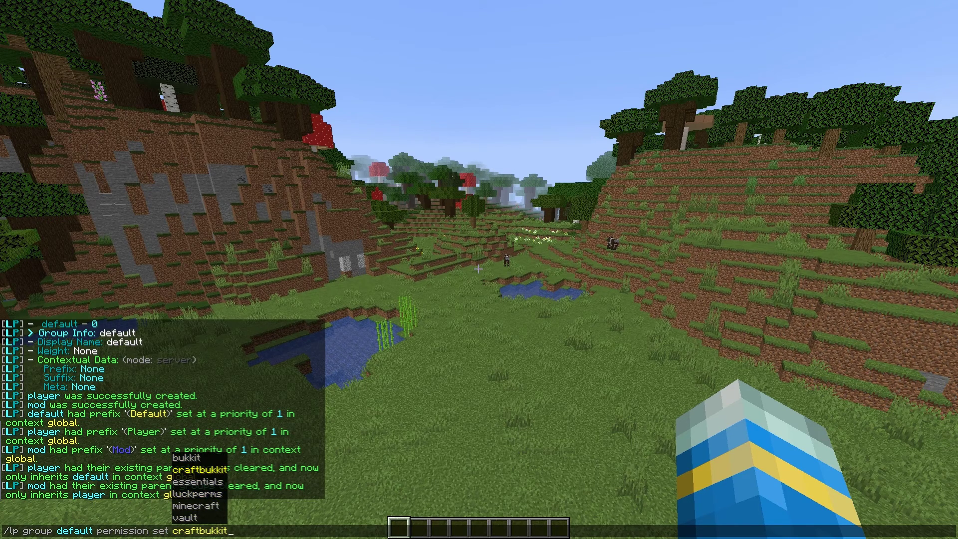
{"action": "key", "text": "Tab"}
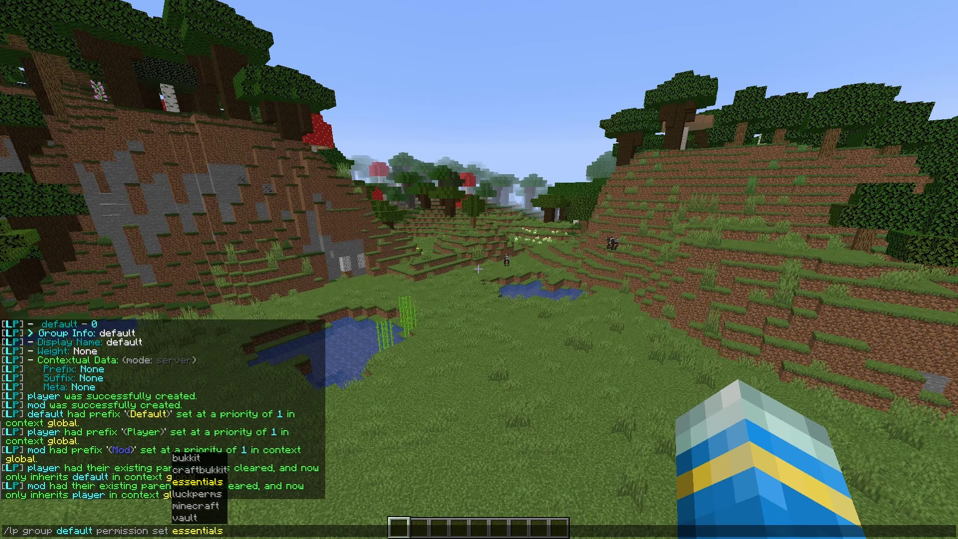
{"action": "type", "text": "."}
{"action": "key", "text": "Tab"}
{"action": "key", "text": "Tab"}
{"action": "key", "text": "Tab"}
{"action": "key", "text": "Tab"}
{"action": "key", "text": "Tab"}
{"action": "key", "text": "Tab"}
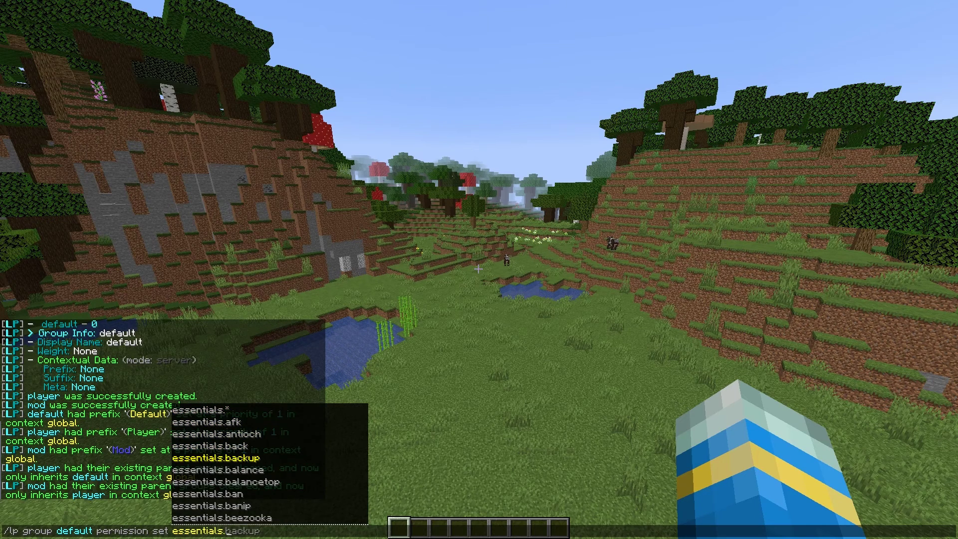
{"action": "type", "text": "tpa"}
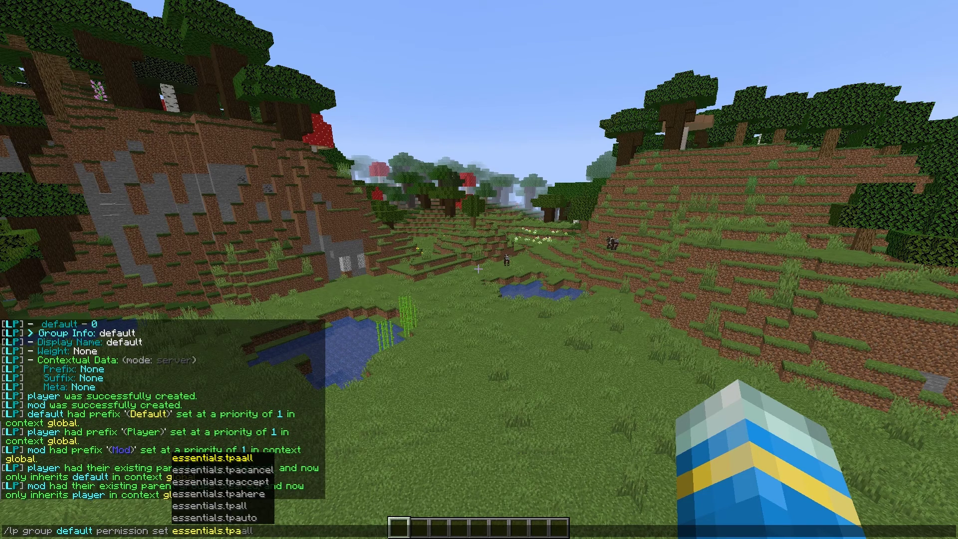
{"action": "key", "text": "Down"}
{"action": "key", "text": "Down"}
{"action": "key", "text": "Down"}
{"action": "key", "text": "Down"}
{"action": "key", "text": "Down"}
{"action": "key", "text": "Down"}
{"action": "key", "text": "Down"}
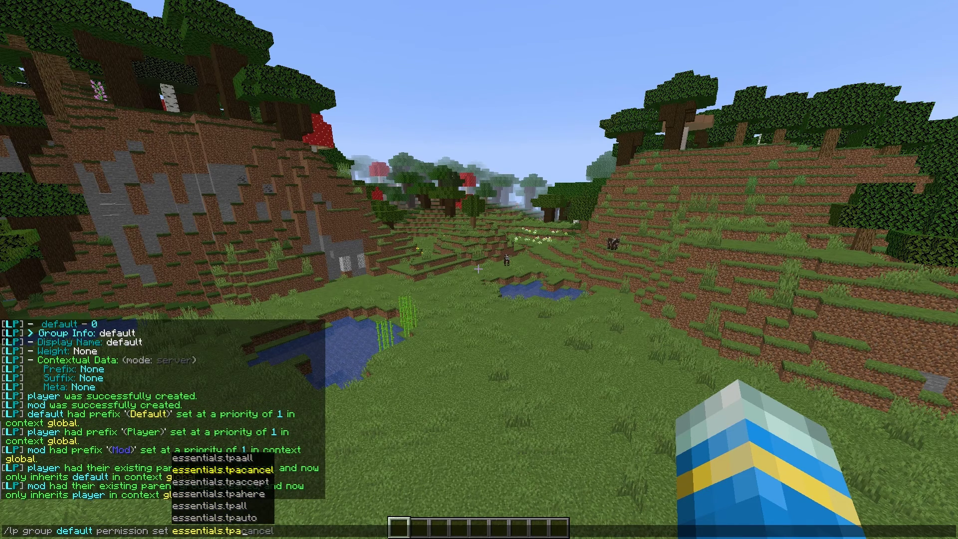
{"action": "key", "text": "Up"}
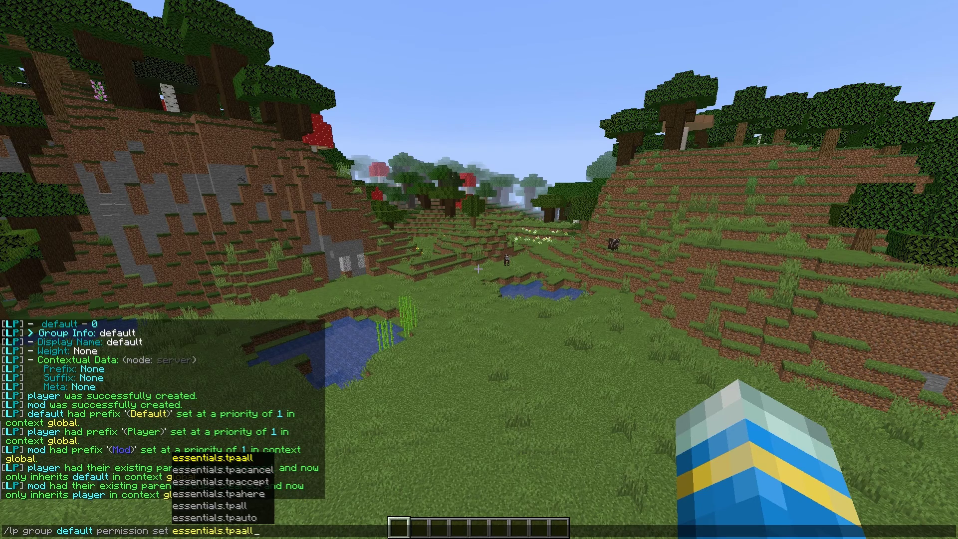
{"action": "key", "text": "Return"}
- Grant the default group the essentials.tpaccept permission by reusing the previous permission set command
{"action": "key", "text": "t"}
{"action": "key", "text": "Up"}
{"action": "key", "text": "Tab"}
{"action": "key", "text": "Tab"}
{"action": "key", "text": "Tab"}
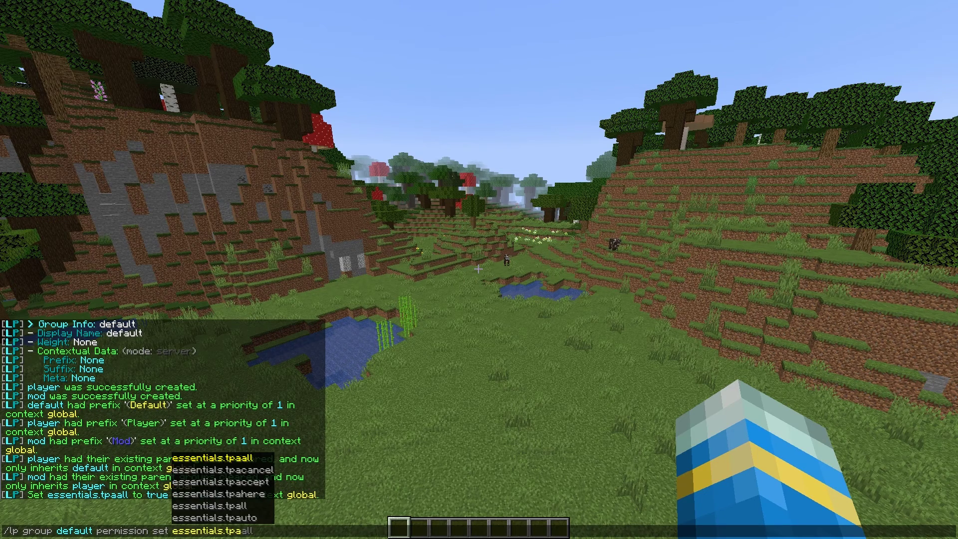
{"action": "key", "text": "Return"}
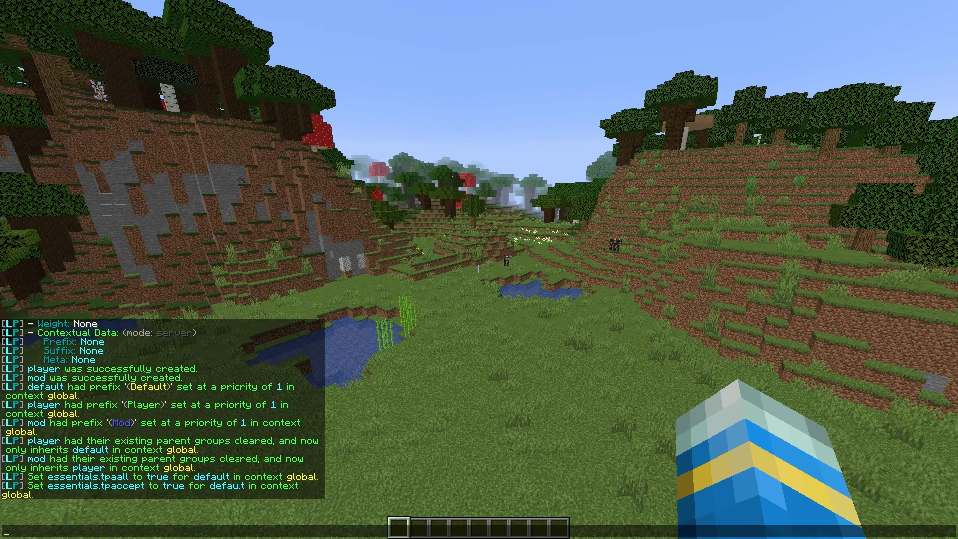
- Grant the default group the essentials.tpahere permission by editing the node in the previous command
{"action": "key", "text": "t"}
{"action": "key", "text": "Up"}
{"action": "key", "text": "BackSpace"}
{"action": "key", "text": "BackSpace"}
{"action": "key", "text": "Down"}
{"action": "key", "text": "Down"}
{"action": "key", "text": "Down"}
{"action": "key", "text": "Down"}
{"action": "key", "text": "Down"}
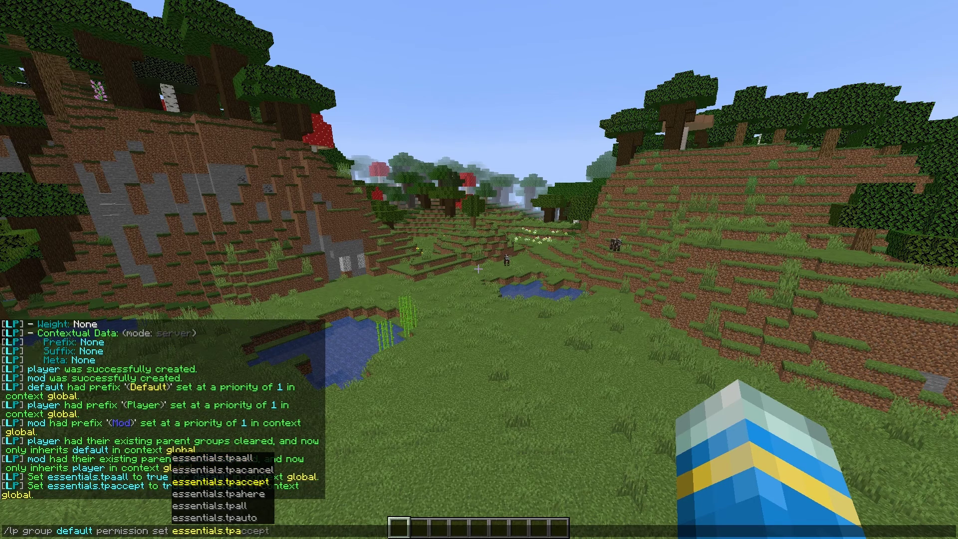
{"action": "key", "text": "Tab"}
{"action": "key", "text": "Tab"}
{"action": "key", "text": "Tab"}
{"action": "key", "text": "Tab"}
{"action": "key", "text": "Return"}
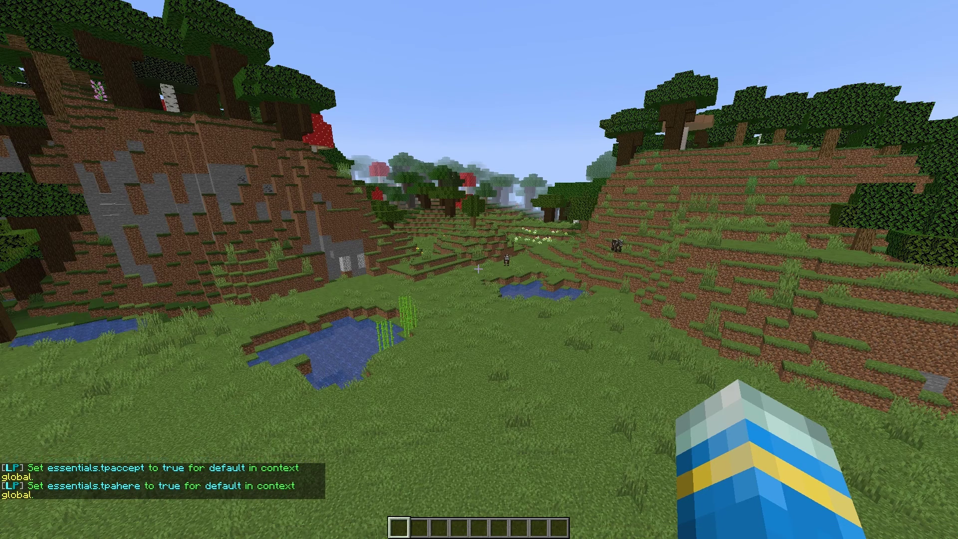
- Grant the player group the essentials.home permission by changing the group and node in the previous command
{"action": "key", "text": "t"}
{"action": "key", "text": "Up"}
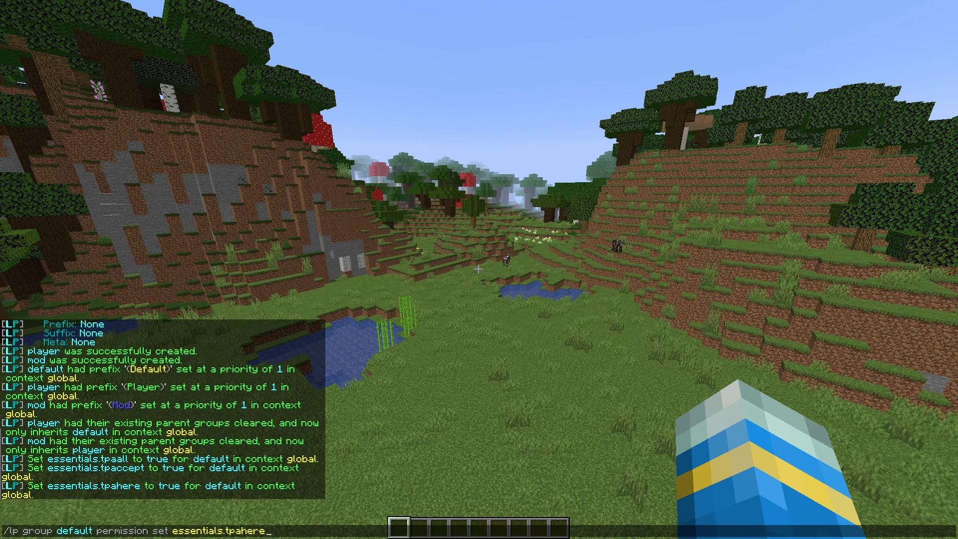
{"action": "key", "text": "ctrl+Left"}
{"action": "key", "text": "ctrl+Left"}
{"action": "key", "text": "ctrl+Left"}
{"action": "key", "text": "ctrl+Left"}
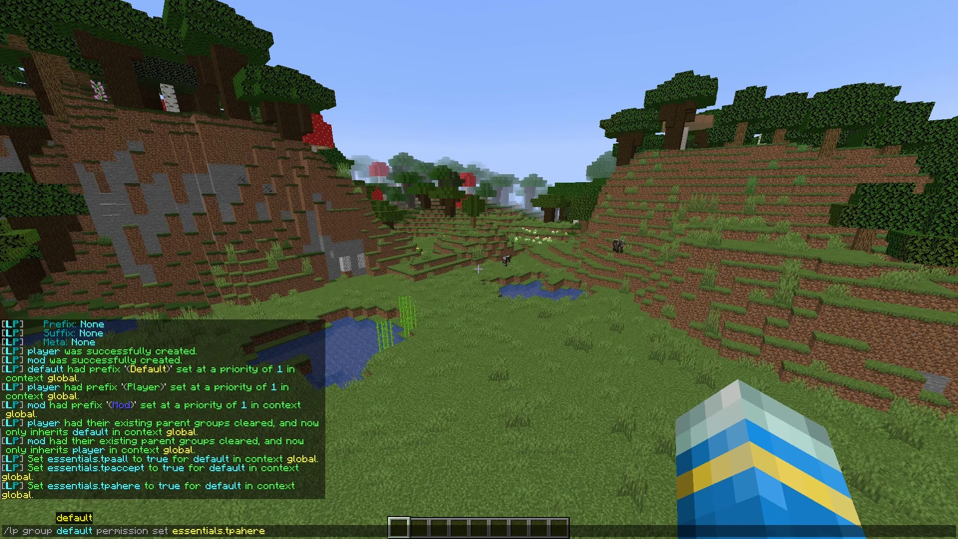
{"action": "key", "text": "BackSpace"}
{"action": "key", "text": "BackSpace"}
{"action": "key", "text": "BackSpace"}
{"action": "key", "text": "BackSpace"}
{"action": "key", "text": "BackSpace"}
{"action": "key", "text": "BackSpace"}
{"action": "key", "text": "BackSpace"}
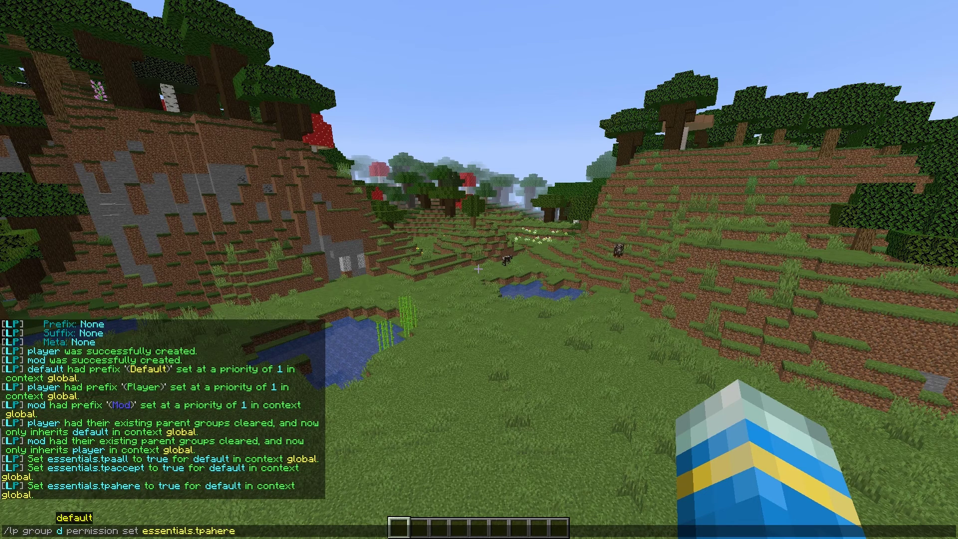
{"action": "type", "text": "player"}
{"action": "key", "text": "End"}
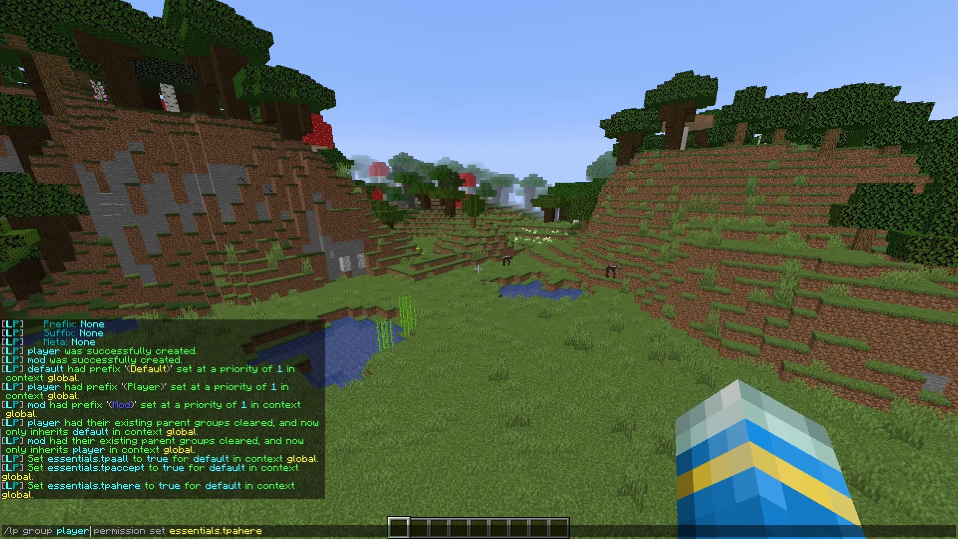
{"action": "key", "text": "BackSpace"}
{"action": "key", "text": "BackSpace"}
{"action": "key", "text": "BackSpace"}
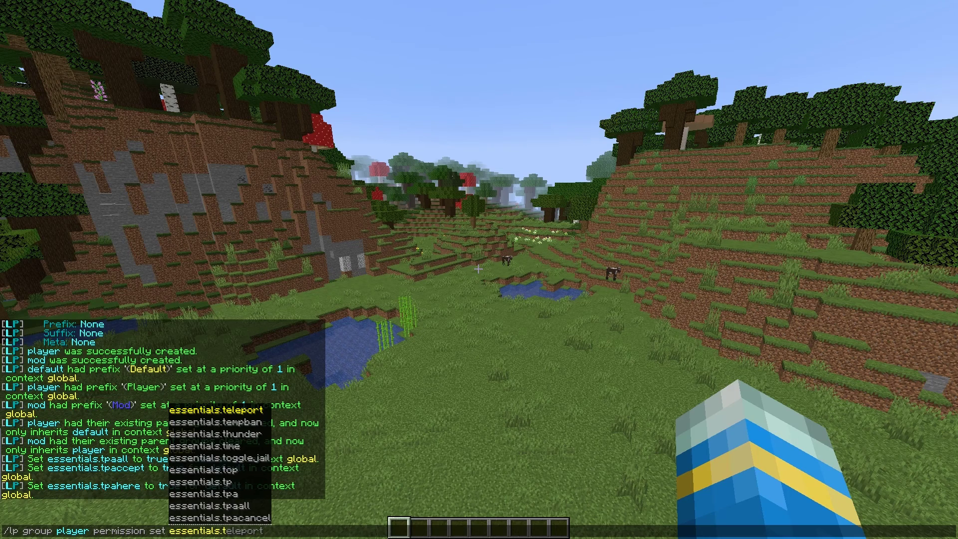
{"action": "key", "text": "BackSpace"}
{"action": "type", "text": "kit"}
{"action": "key", "text": "BackSpace"}
{"action": "key", "text": "BackSpace"}
{"action": "key", "text": "BackSpace"}
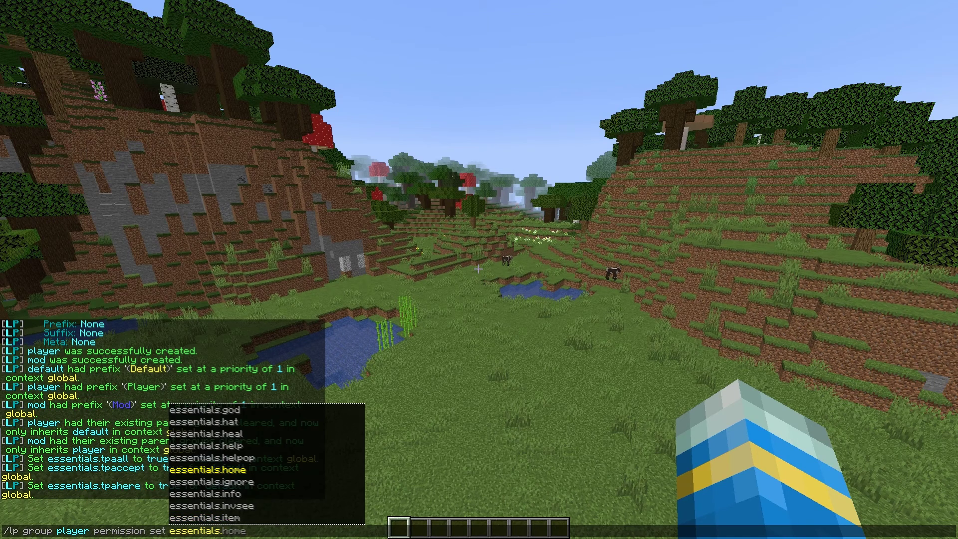
{"action": "key", "text": "Tab"}
{"action": "key", "text": "Return"}
- Grant the player group the essentials.kit permission by changing the node in the previous permission set command
{"action": "key", "text": "t"}
{"action": "key", "text": "Up"}
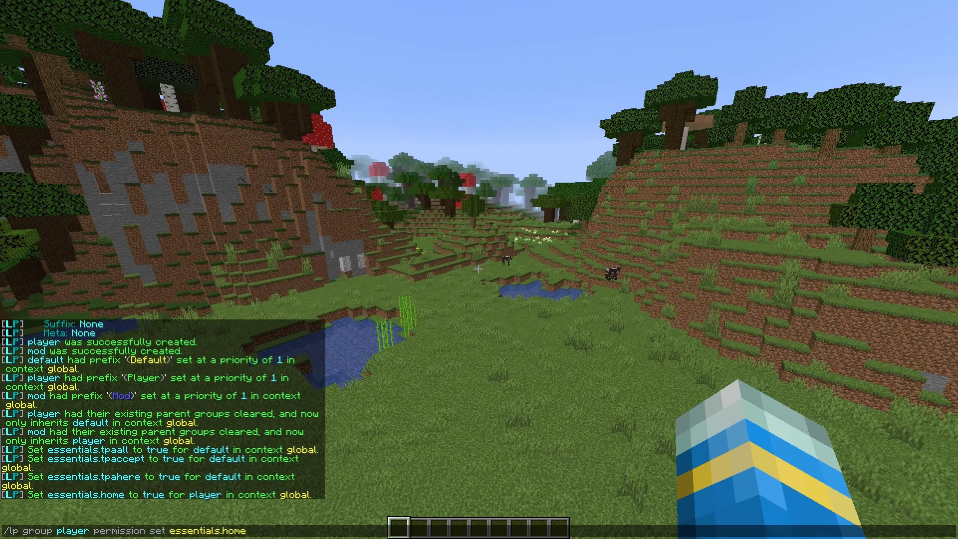
{"action": "key", "text": "BackSpace"}
{"action": "key", "text": "BackSpace"}
{"action": "key", "text": "BackSpace"}
{"action": "key", "text": "BackSpace"}
{"action": "type", "text": "k"}
{"action": "key", "text": "Down"}
{"action": "key", "text": "Down"}
{"action": "key", "text": "Down"}
{"action": "key", "text": "Down"}
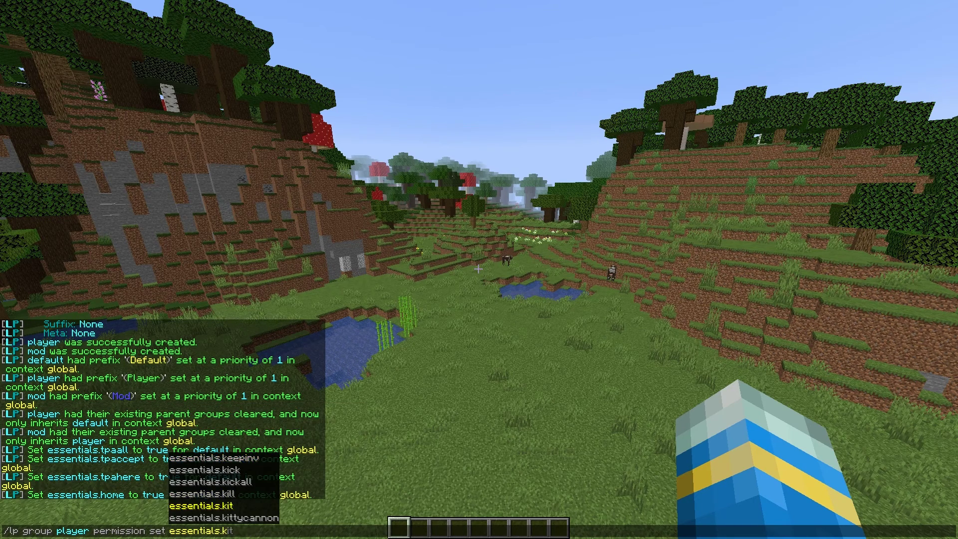
{"action": "key", "text": "Return"}
{"action": "key", "text": "t"}
{"action": "key", "text": "Up"}
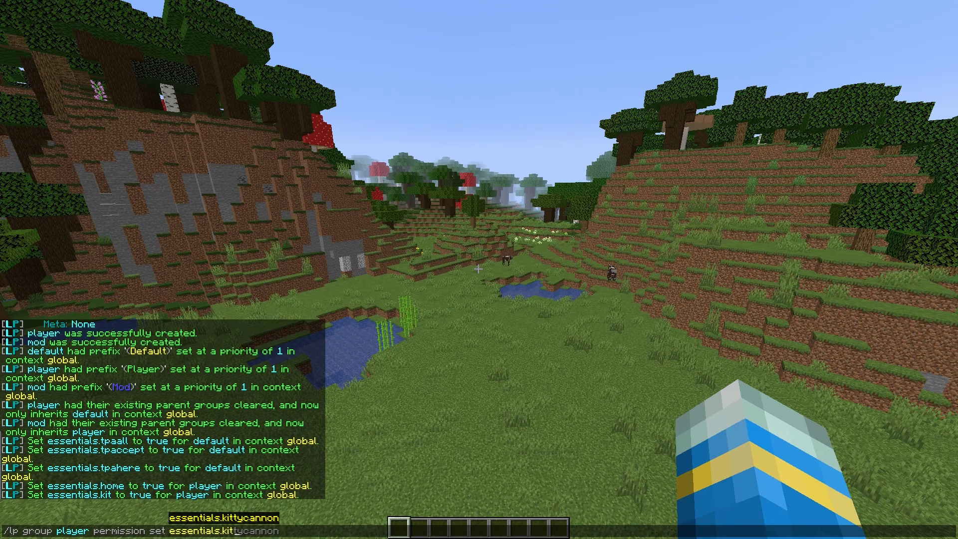
{"action": "type", "text": "."}
{"action": "key", "text": "BackSpace"}
{"action": "key", "text": "Escape"}
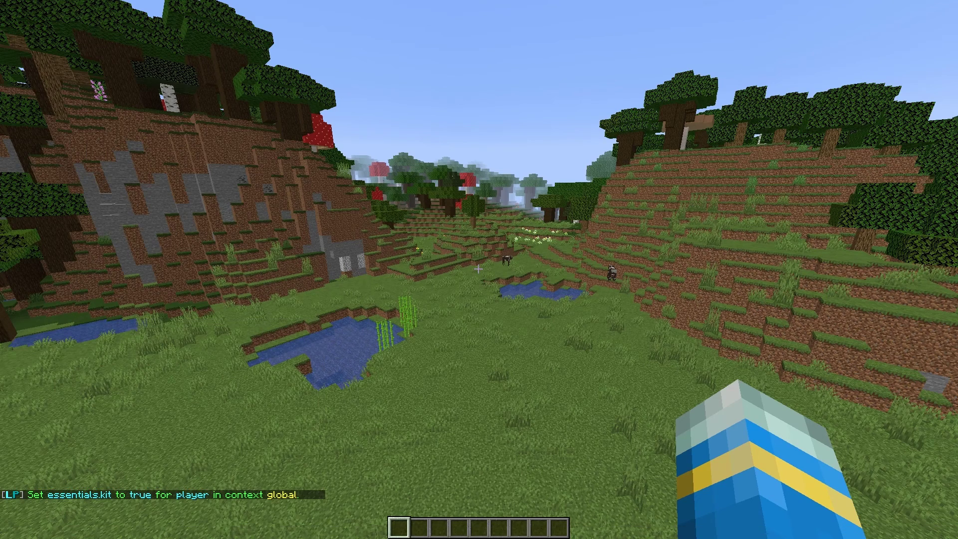
- Rework the previous command into /lp group mod permission set, ready for a permission node
{"action": "key", "text": "t"}
{"action": "key", "text": "Up"}
{"action": "key", "text": "BackSpace"}
{"action": "key", "text": "BackSpace"}
{"action": "key", "text": "BackSpace"}
{"action": "key", "text": "BackSpace"}
{"action": "key", "text": "BackSpace"}
{"action": "key", "text": "BackSpace"}
{"action": "key", "text": "BackSpace"}
{"action": "key", "text": "BackSpace"}
{"action": "key", "text": "BackSpace"}
{"action": "key", "text": "BackSpace"}
{"action": "key", "text": "BackSpace"}
{"action": "key", "text": "BackSpace"}
{"action": "key", "text": "BackSpace"}
{"action": "key", "text": "BackSpace"}
{"action": "key", "text": "BackSpace"}
{"action": "key", "text": "BackSpace"}
{"action": "key", "text": "BackSpace"}
{"action": "key", "text": "BackSpace"}
{"action": "key", "text": "BackSpace"}
{"action": "key", "text": "BackSpace"}
{"action": "key", "text": "BackSpace"}
{"action": "key", "text": "BackSpace"}
{"action": "key", "text": "BackSpace"}
{"action": "key", "text": "BackSpace"}
{"action": "key", "text": "BackSpace"}
{"action": "key", "text": "BackSpace"}
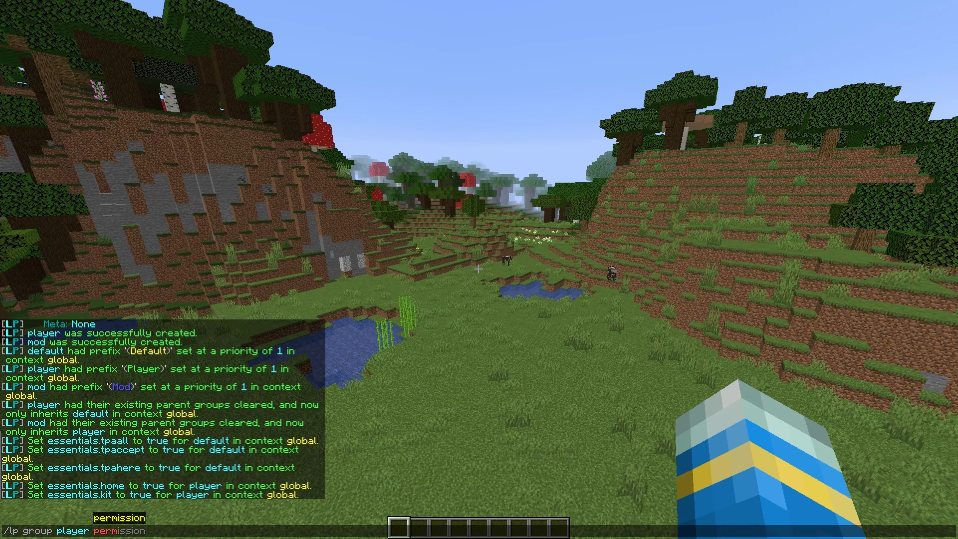
{"action": "key", "text": "Tab"}
{"action": "type", "text": "mod c"}
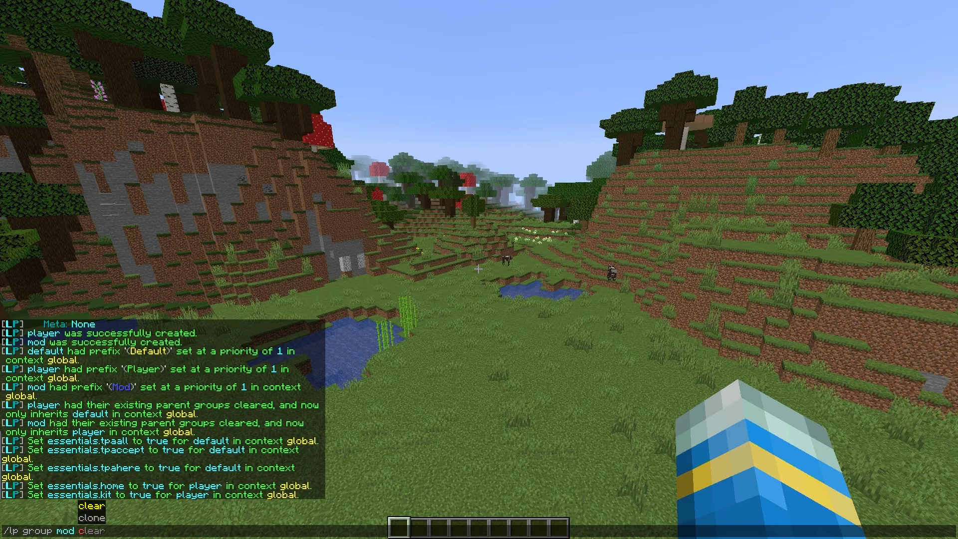
{"action": "key", "text": "BackSpace"}
{"action": "type", "text": "p"}
{"action": "key", "text": "Tab"}
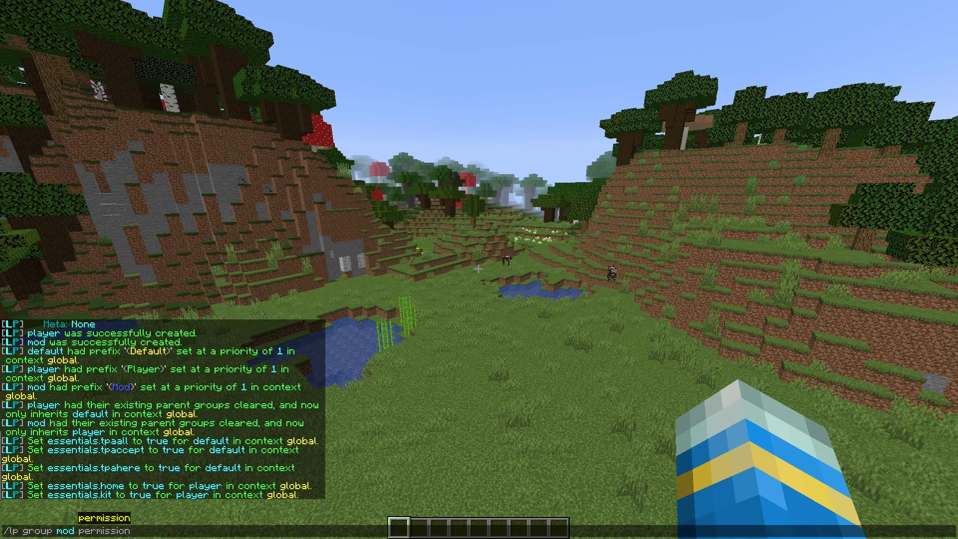
{"action": "type", "text": "set"}
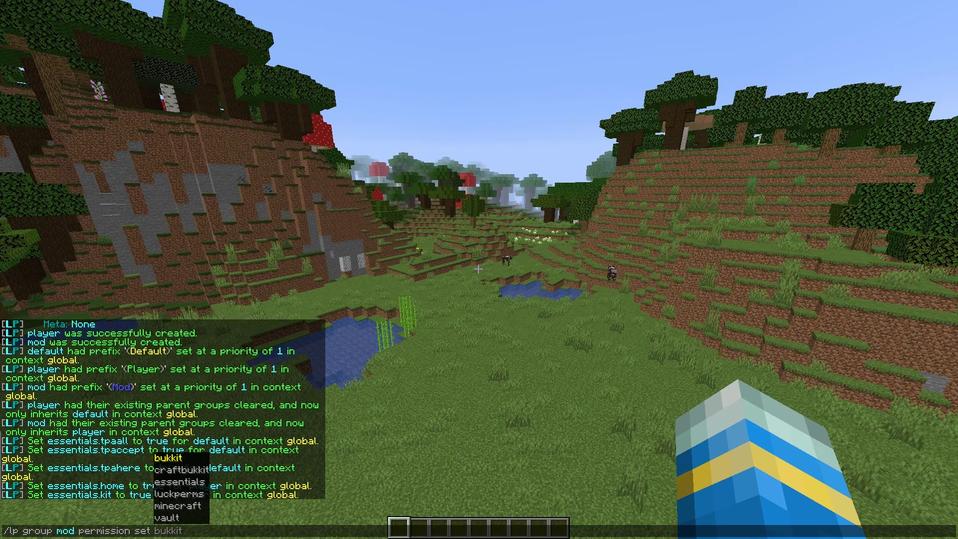
- Complete the mod group's permission command with the essentials.broadcast node and run it
{"action": "key", "text": "Down"}
{"action": "key", "text": "Down"}
{"action": "key", "text": "Down"}
{"action": "key", "text": "Up"}
{"action": "key", "text": "Tab"}
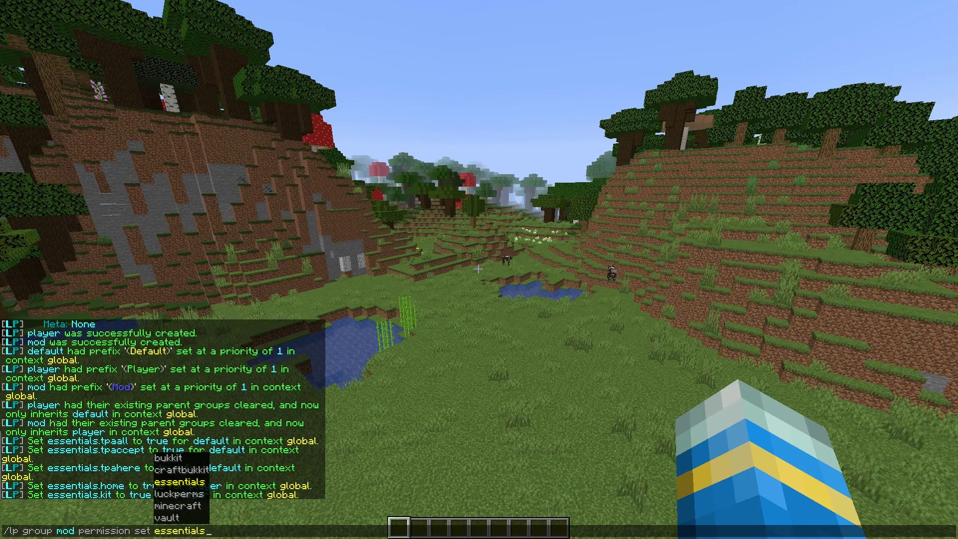
{"action": "type", "text": "."}
{"action": "key", "text": "Down"}
{"action": "key", "text": "Down"}
{"action": "key", "text": "Down"}
{"action": "key", "text": "Down"}
{"action": "key", "text": "Down"}
{"action": "key", "text": "Down"}
{"action": "key", "text": "Down"}
{"action": "key", "text": "Down"}
{"action": "key", "text": "Down"}
{"action": "key", "text": "Down"}
{"action": "key", "text": "Down"}
{"action": "key", "text": "Down"}
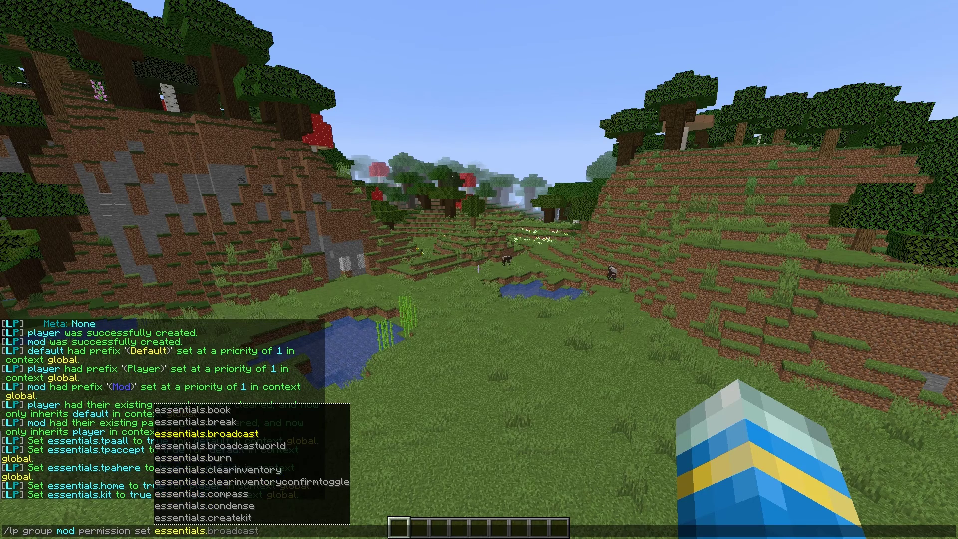
{"action": "key", "text": "Tab"}
{"action": "key", "text": "Return"}
- List all permission groups with /lp listgroups and request more info about the default group
{"action": "type", "text": "/lp listgroups"}
{"action": "key", "text": "Return"}
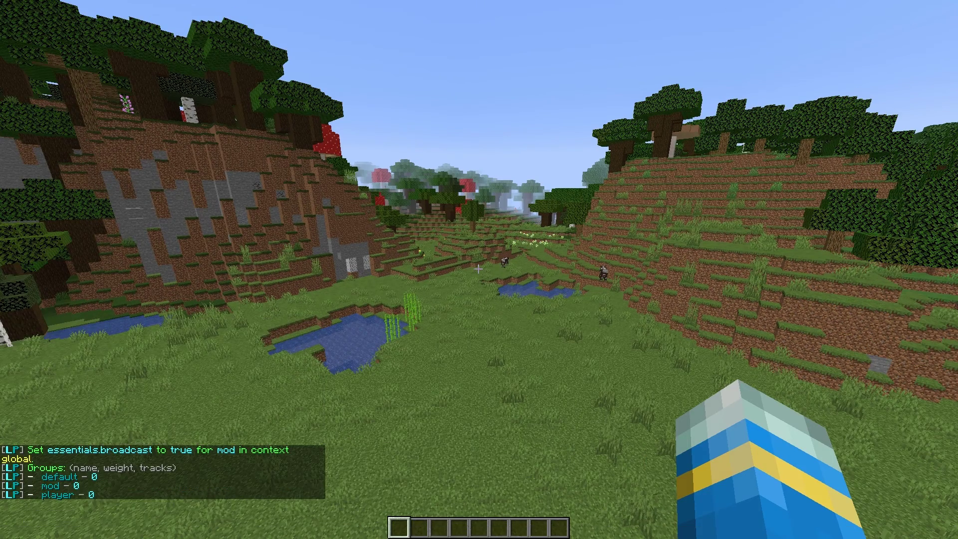
{"action": "key", "text": "t"}
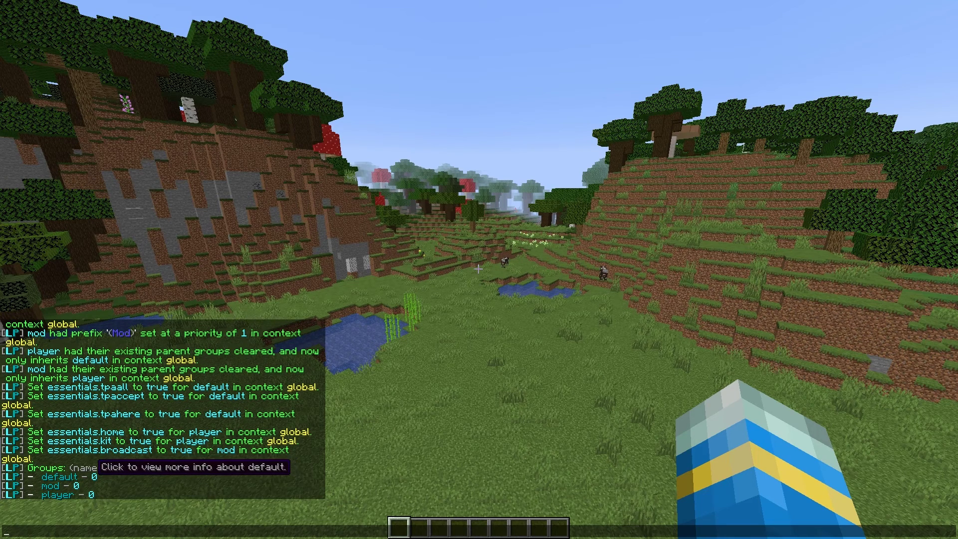
{"action": "left_click", "coordinate": [62, 477]}
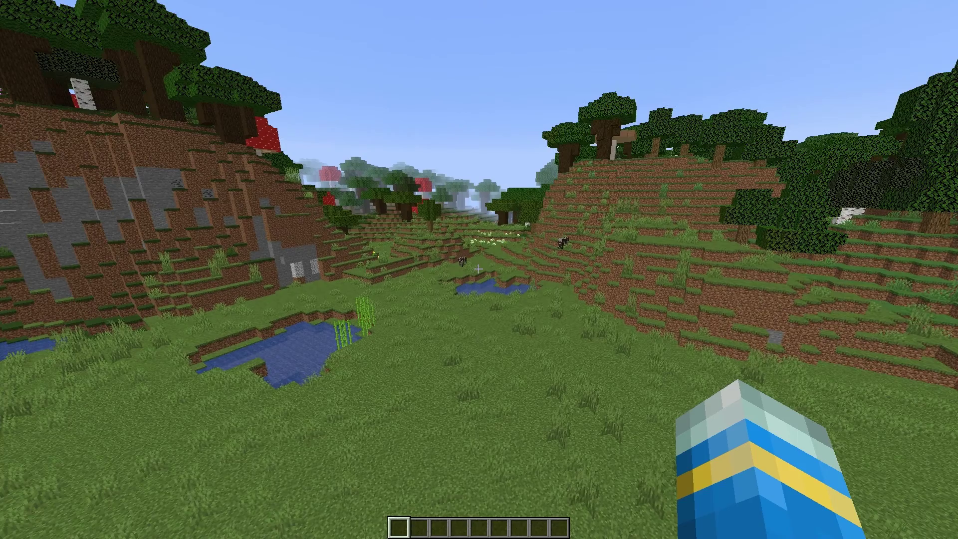
- Generate a web editor session with /lp editor and open it in the browser
{"action": "key", "text": "slash"}
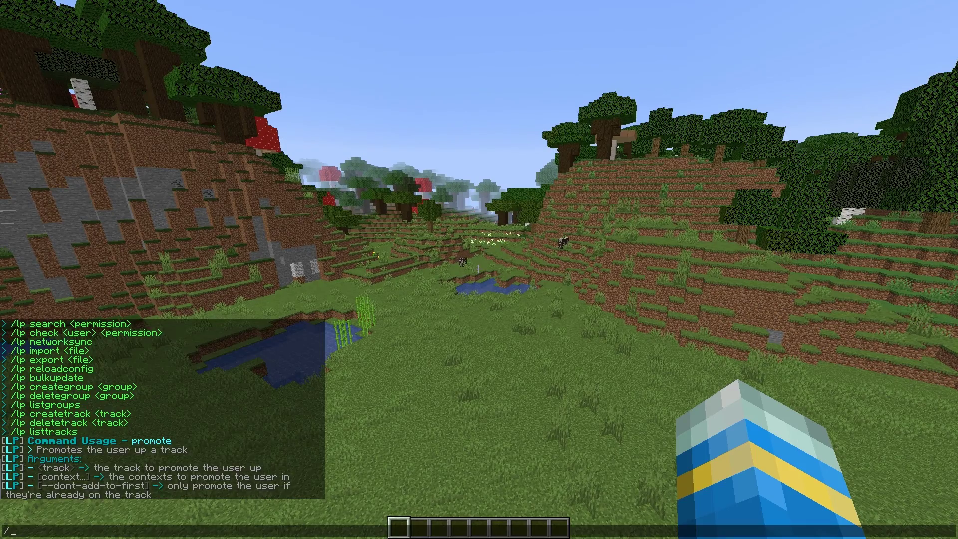
{"action": "type", "text": "lp editor"}
{"action": "key", "text": "Return"}
{"action": "key", "text": "t"}
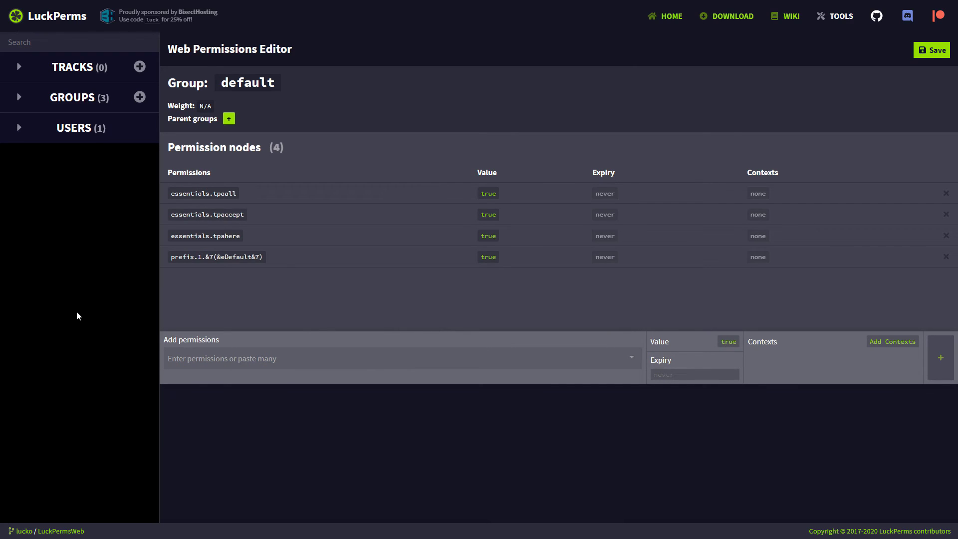
- Expand the lists of groups and users in the web editor and view the default group's permission nodes
{"action": "left_click", "coordinate": [18, 100]}
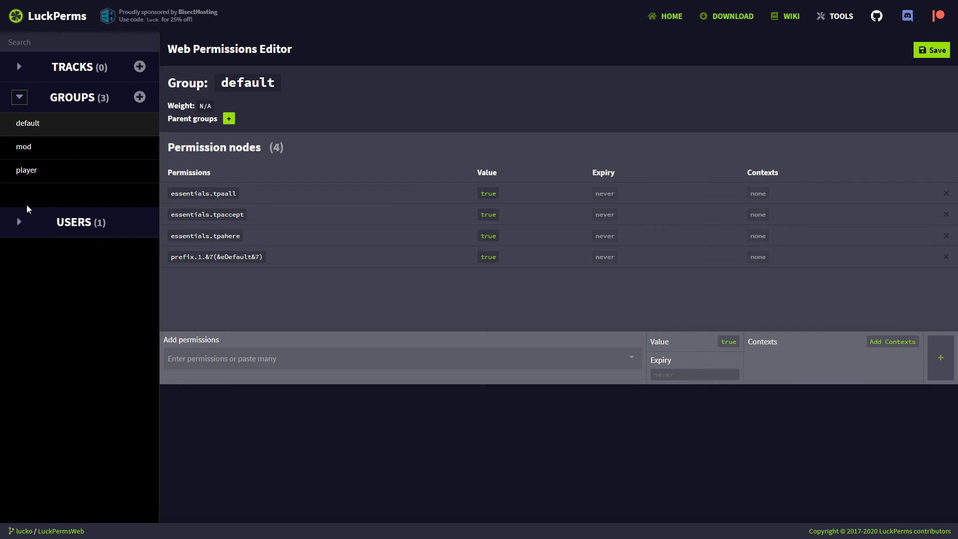
{"action": "left_click", "coordinate": [19, 223]}
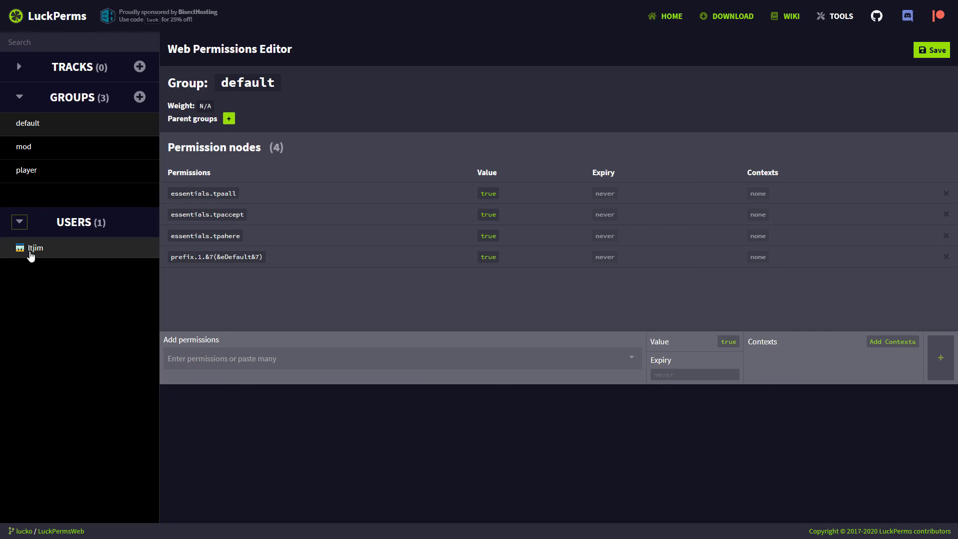
{"action": "left_click", "coordinate": [35, 131]}
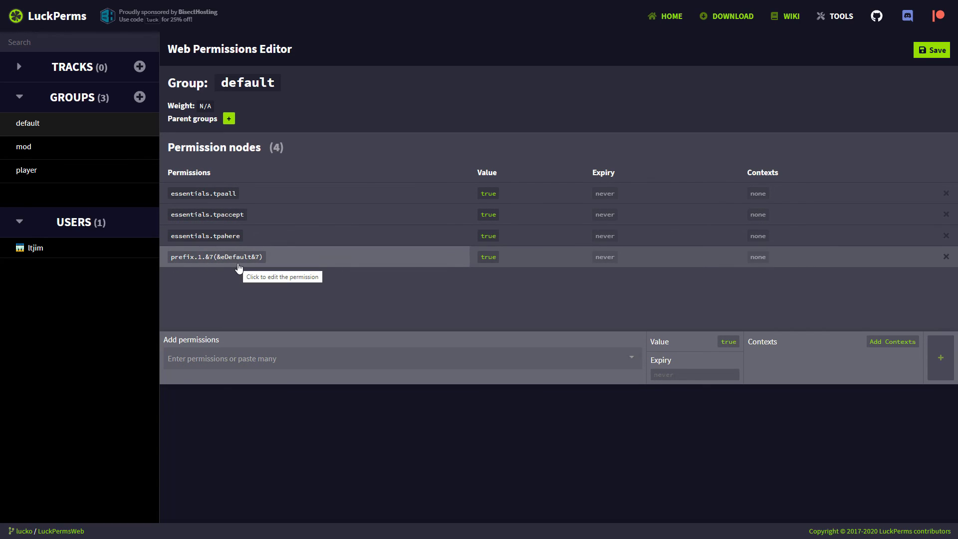
- Add the essentials.help permission to the default group with value true and no expiry
{"action": "left_click", "coordinate": [228, 359]}
{"action": "scroll", "coordinate": [276, 423], "scroll_direction": "down", "scroll_amount": 5}
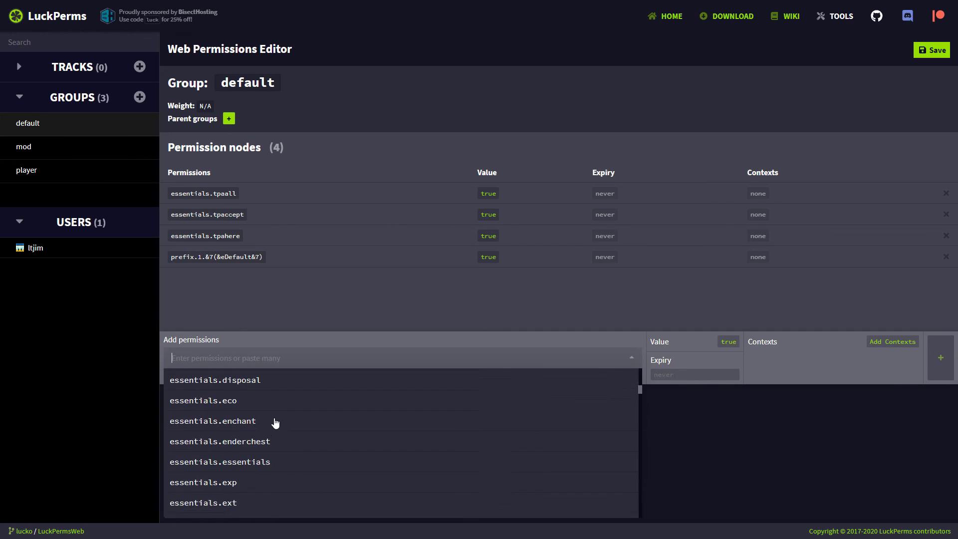
{"action": "scroll", "coordinate": [276, 422], "scroll_direction": "down", "scroll_amount": 6}
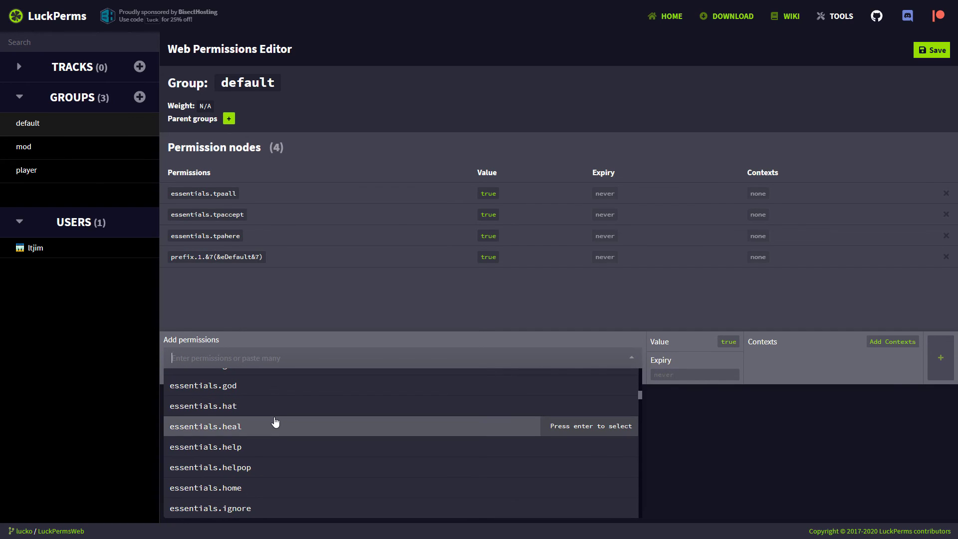
{"action": "left_click", "coordinate": [268, 452]}
{"action": "left_click", "coordinate": [677, 375]}
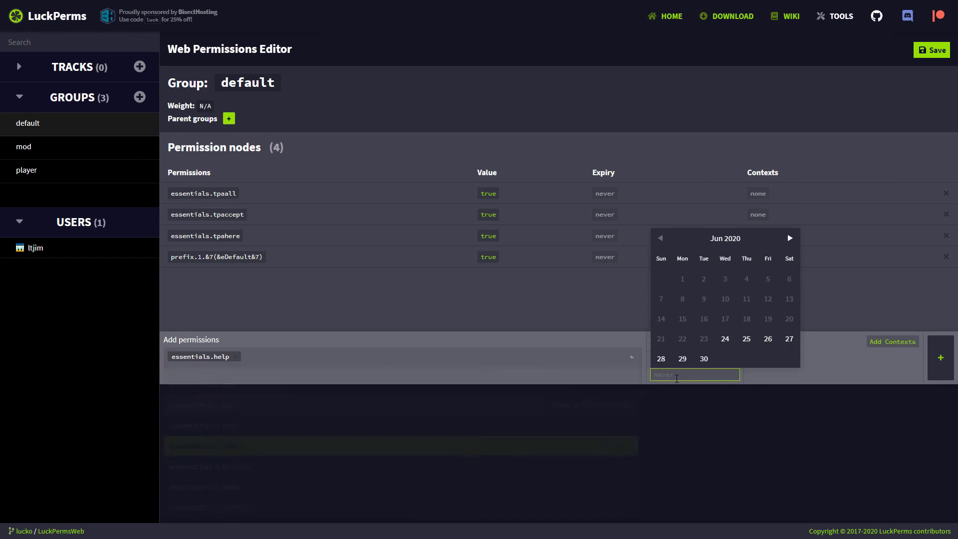
{"action": "left_click", "coordinate": [659, 398]}
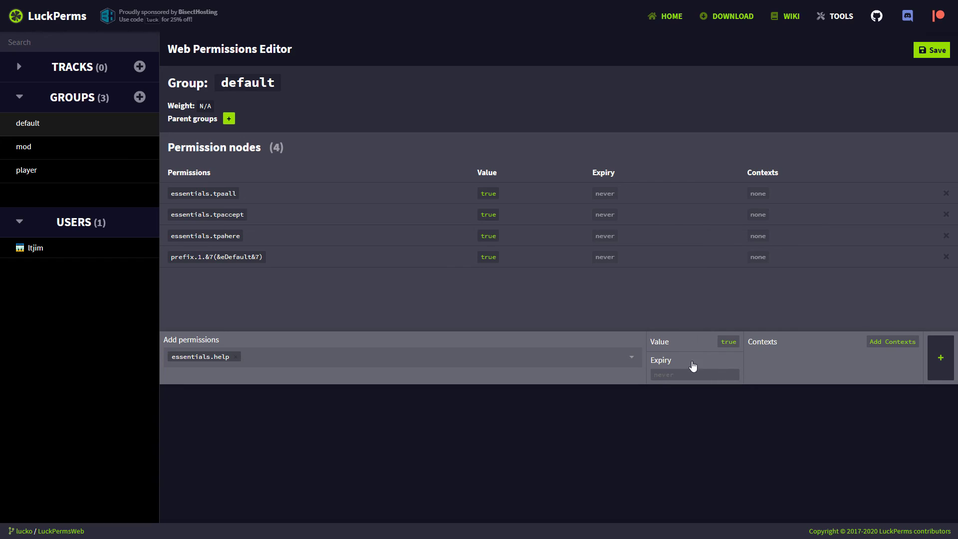
{"action": "left_click", "coordinate": [941, 358]}
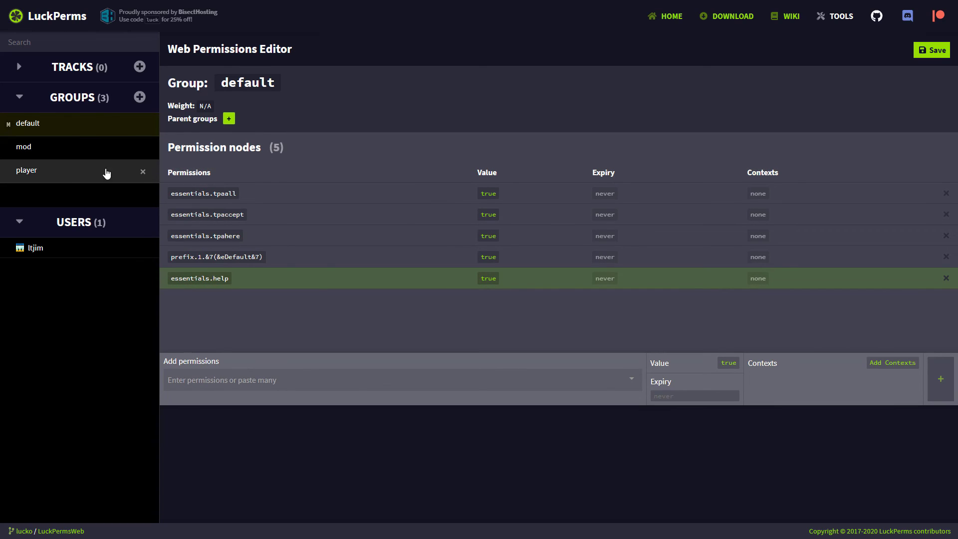
- Review the permission nodes of the mod and player groups and the parent groups available for player
{"action": "left_click", "coordinate": [53, 151]}
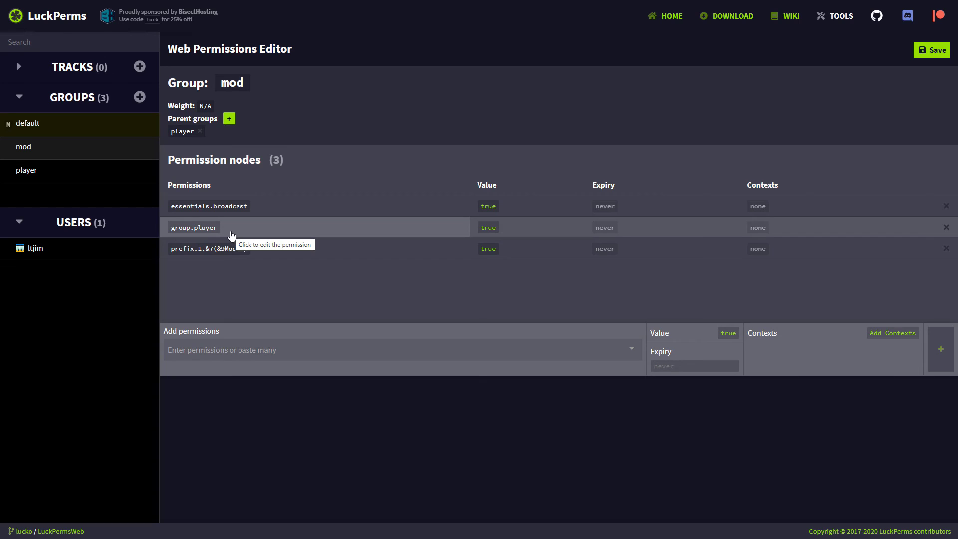
{"action": "left_click", "coordinate": [93, 175]}
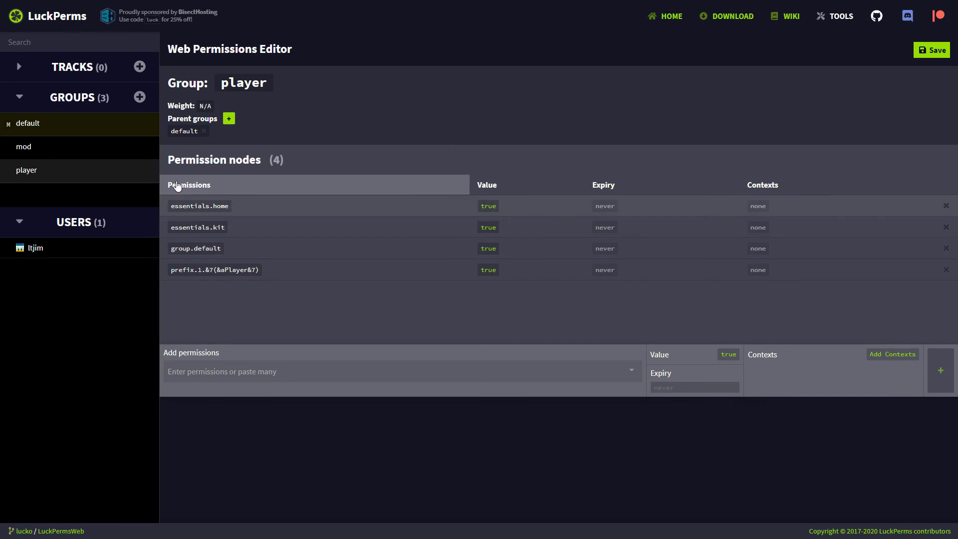
{"action": "left_click", "coordinate": [228, 120]}
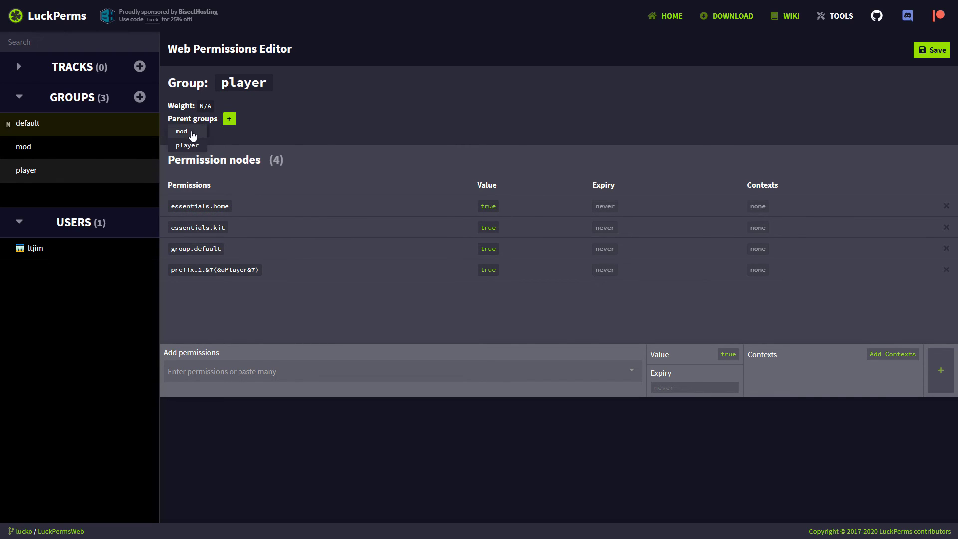
{"action": "left_click", "coordinate": [298, 144]}
- Replace the listed user's default parent group with mod
{"action": "left_click", "coordinate": [77, 248]}
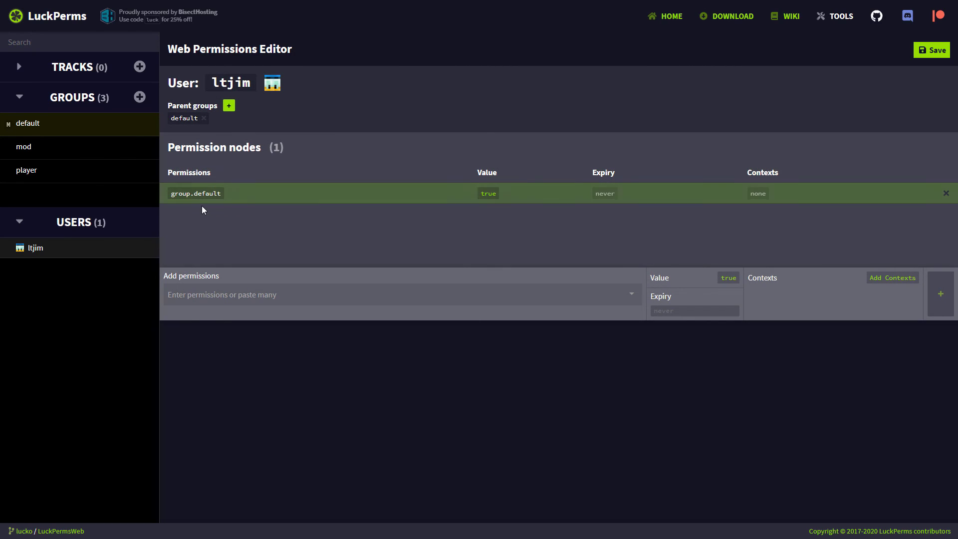
{"action": "left_click", "coordinate": [204, 118]}
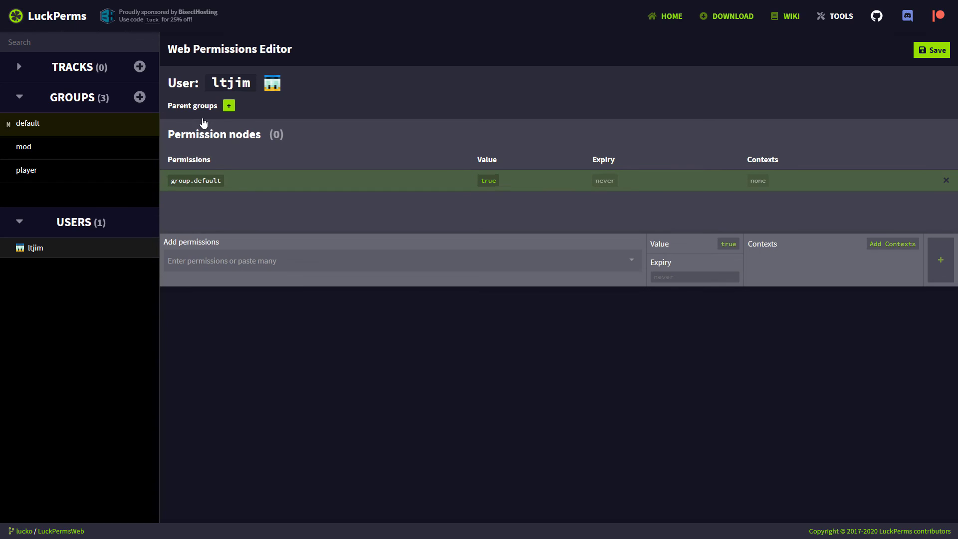
{"action": "left_click", "coordinate": [228, 106]}
{"action": "left_click", "coordinate": [200, 132]}
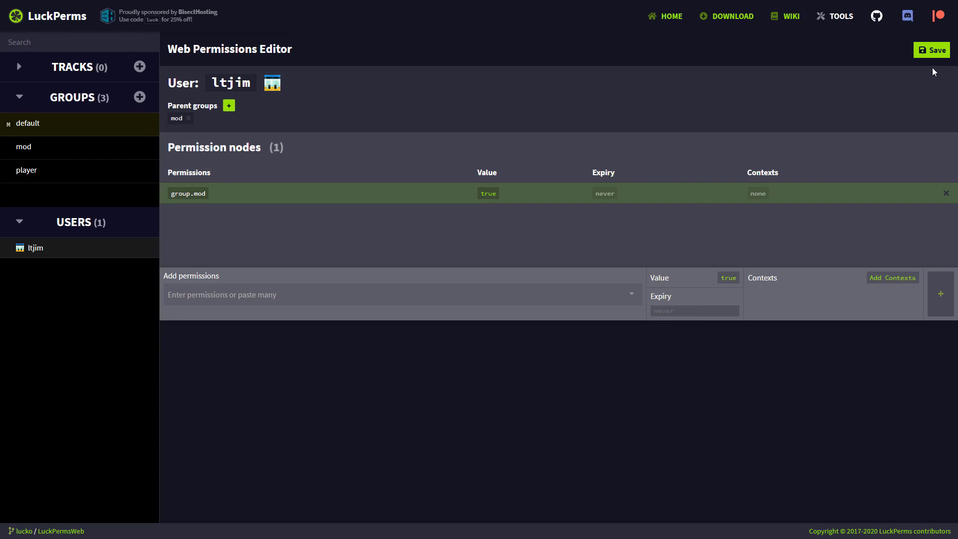
- Save the web editor changes and apply them in Minecraft by running the copied /lp applyedits command with its generated edit code
{"action": "left_click", "coordinate": [930, 55]}
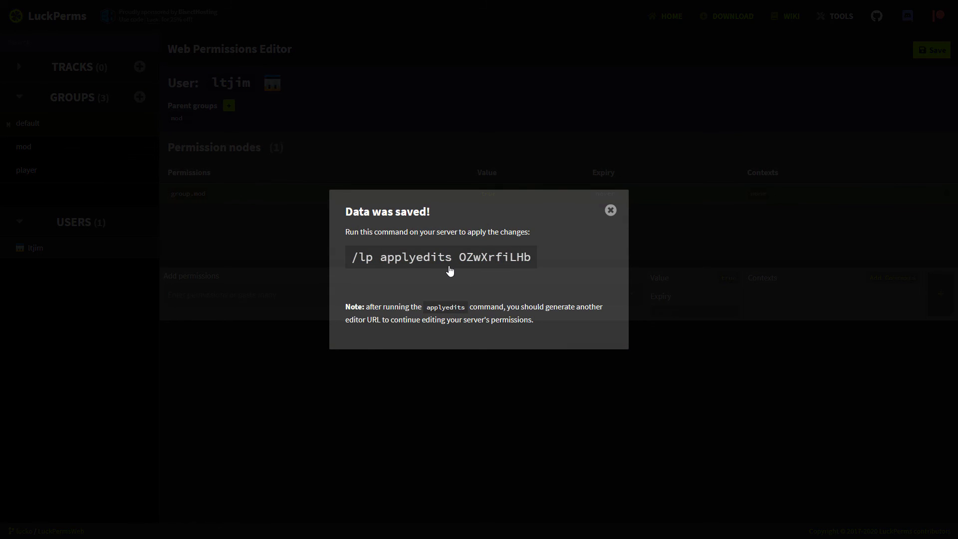
{"action": "left_click", "coordinate": [433, 256]}
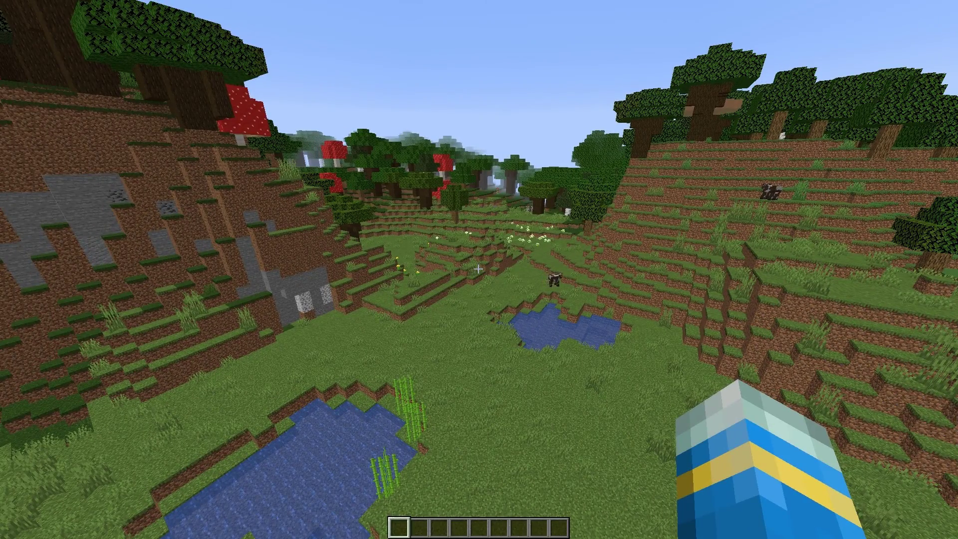
{"action": "key", "text": "t"}
{"action": "key", "text": "ctrl+v"}
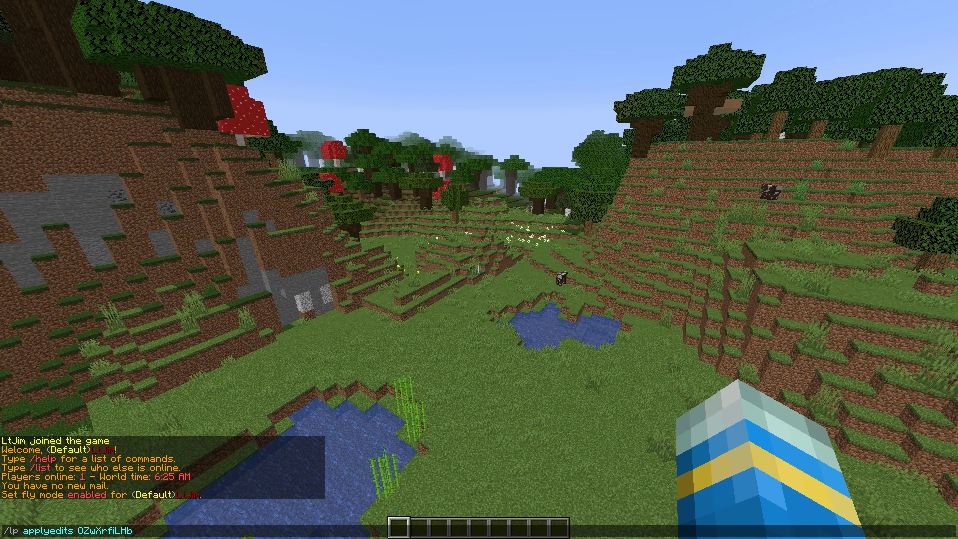
{"action": "key", "text": "Return"}
- Send the message "hello" in the game chat to test the new group prefix
{"action": "key", "text": "t"}
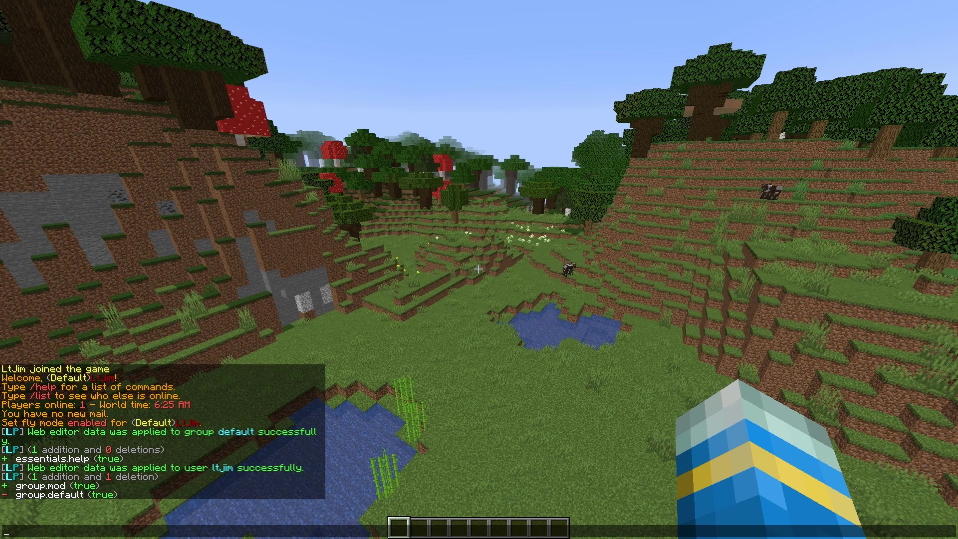
{"action": "key", "text": "Return"}
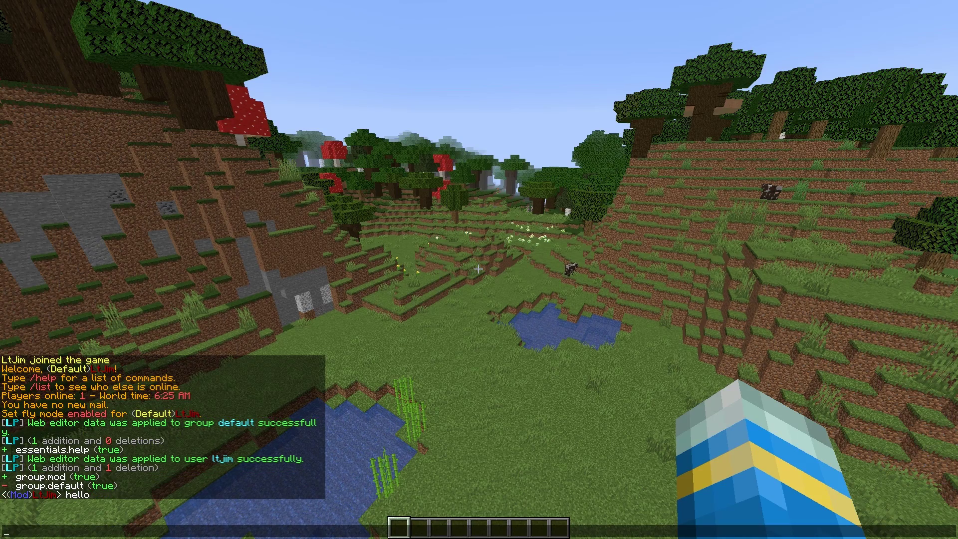
{"action": "key", "text": "Escape"}
- Remove the player's own server operator status with the /deop command
{"action": "type", "text": "/"}
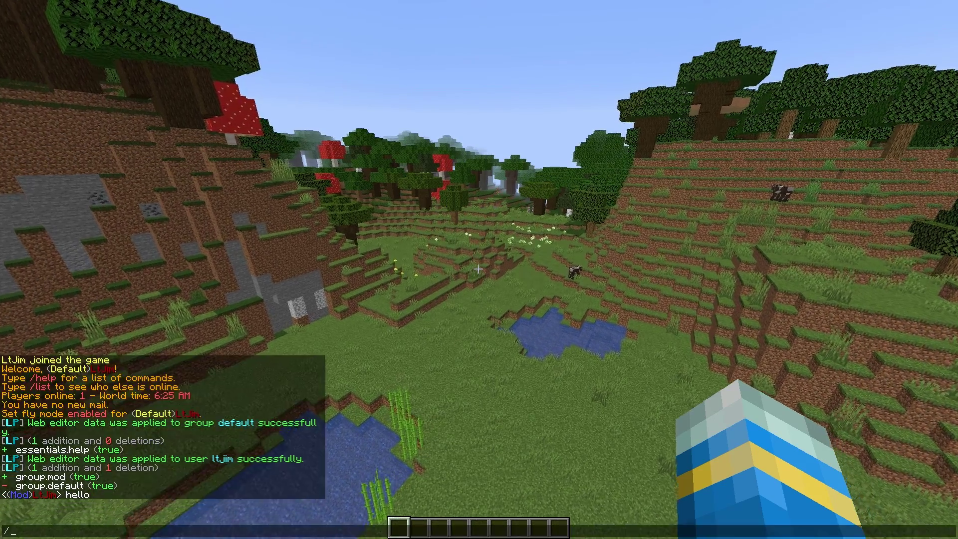
{"action": "type", "text": "deop LtJim"}
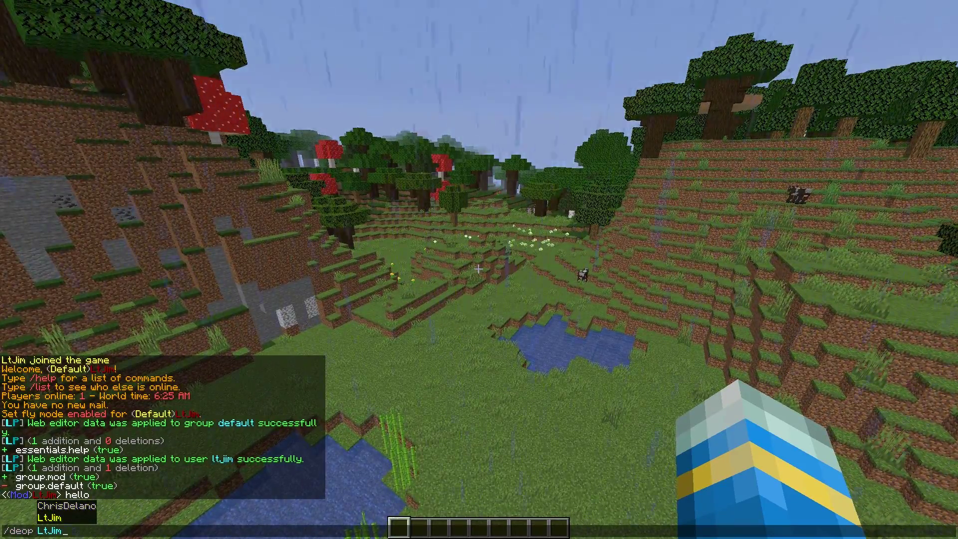
{"action": "key", "text": "Return"}
- List the commands available to the player by running /help
{"action": "key", "text": "slash"}
{"action": "type", "text": "help"}
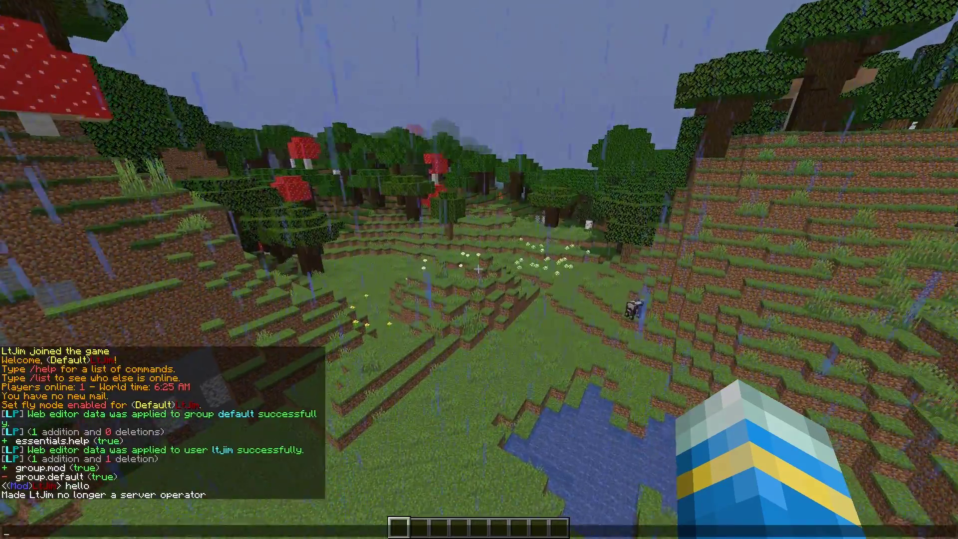
{"action": "key", "text": "Return"}
- Test the player's teleport request permissions by running /tpa and /tpahere without a target player
{"action": "key", "text": "slash"}
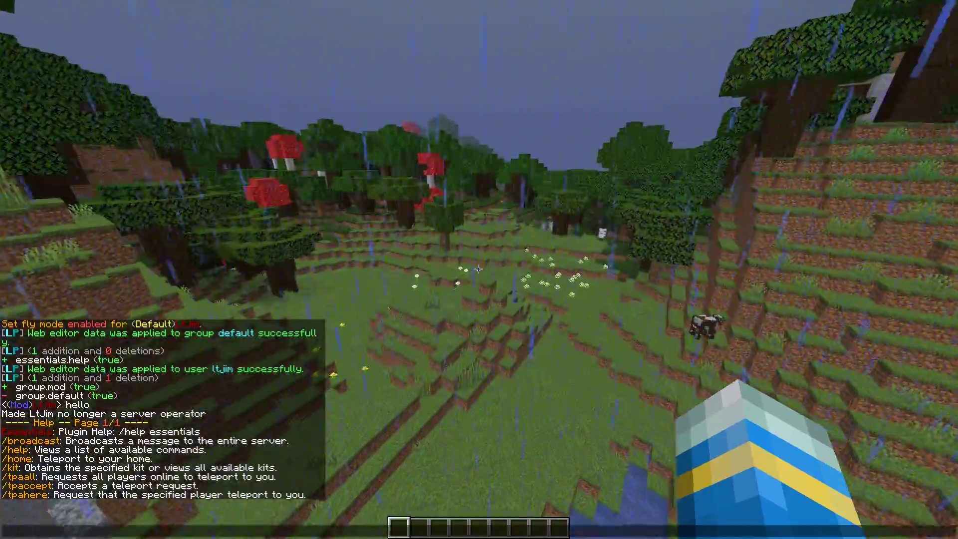
{"action": "type", "text": "tpa"}
{"action": "key", "text": "Return"}
{"action": "key", "text": "slash"}
{"action": "type", "text": "tpa"}
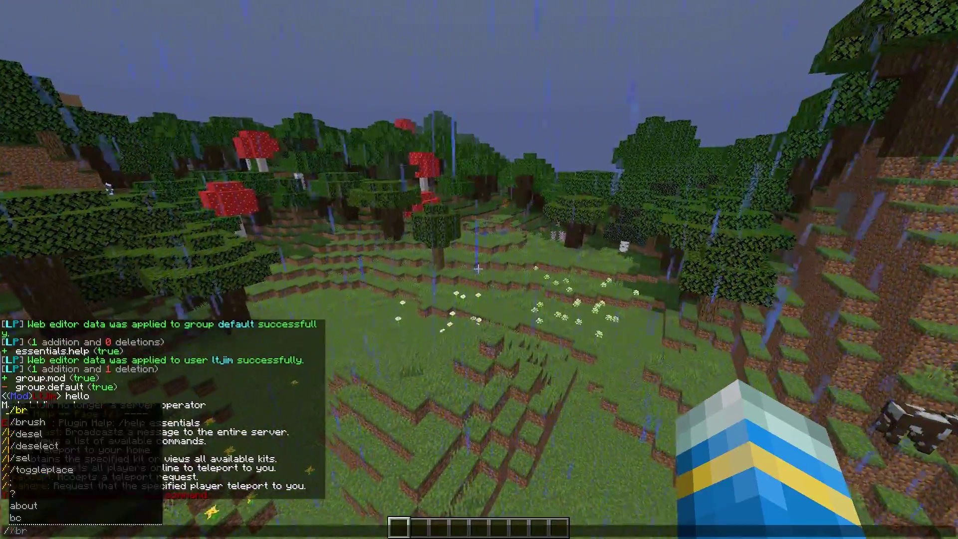
{"action": "type", "text": "here"}
{"action": "key", "text": "Return"}
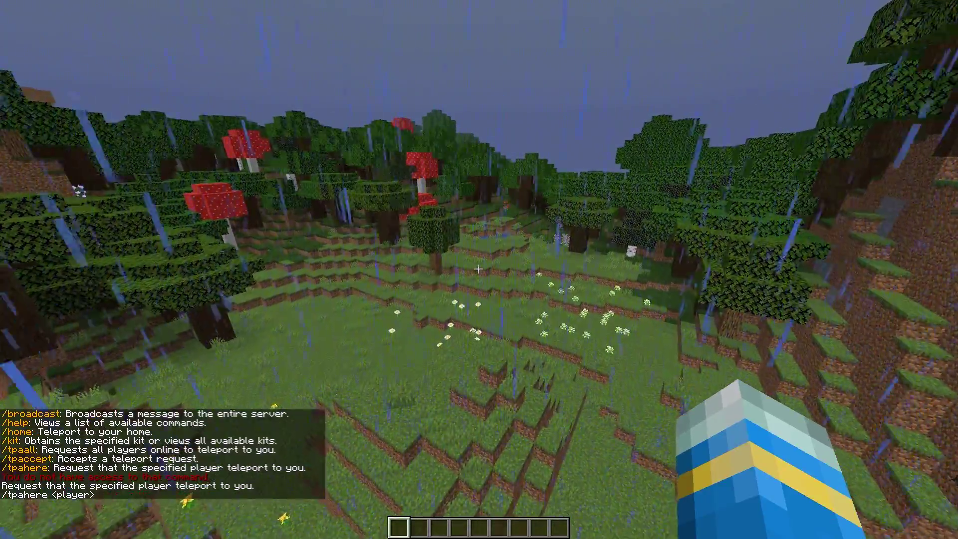
- Test the player's kit permissions by running /kits and entering the /kit starter command
{"action": "type", "text": "t/"}
{"action": "key", "text": "BackSpace"}
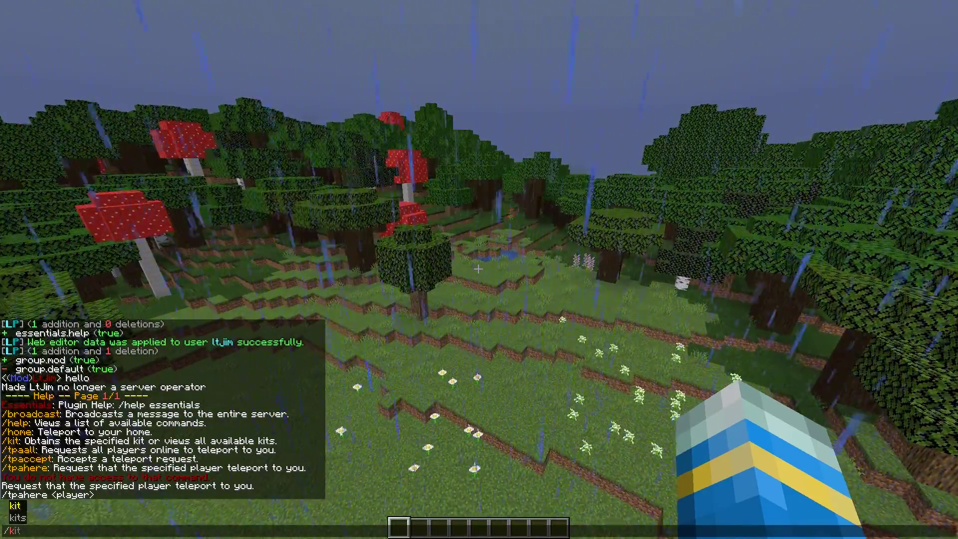
{"action": "key", "text": "Escape"}
{"action": "key", "text": "slash"}
{"action": "type", "text": "kits"}
{"action": "key", "text": "Return"}
{"action": "key", "text": "slash"}
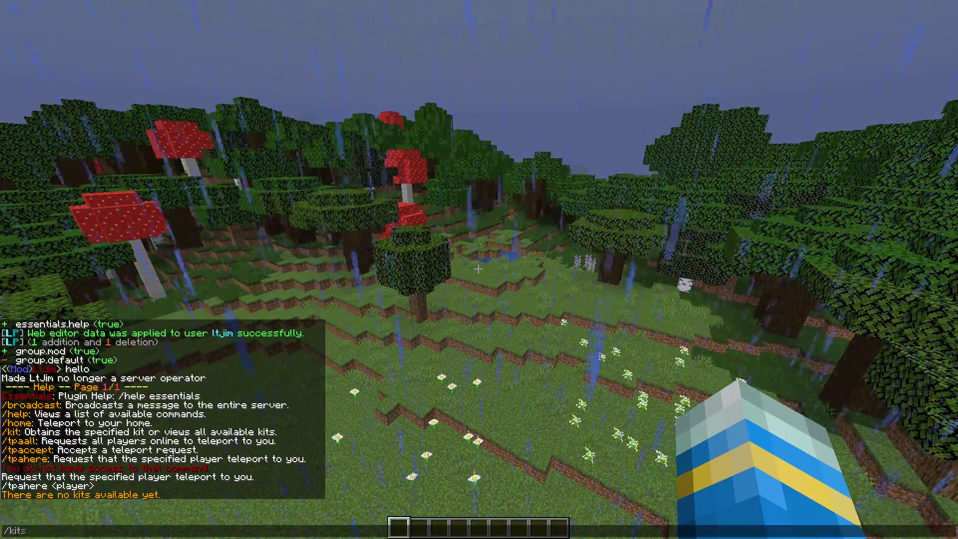
{"action": "type", "text": "kits"}
{"action": "key", "text": "BackSpace"}
{"action": "type", "text": "starter"}
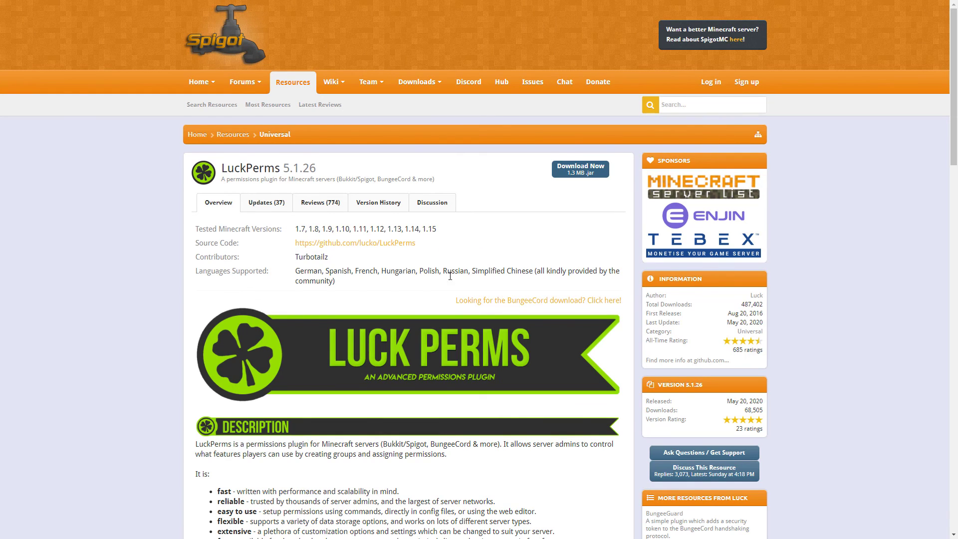
- Switch to the LuckPerms resource page on SpigotMC and look through its description and useful links
{"action": "scroll", "coordinate": [450, 276], "scroll_direction": "down", "scroll_amount": 7}
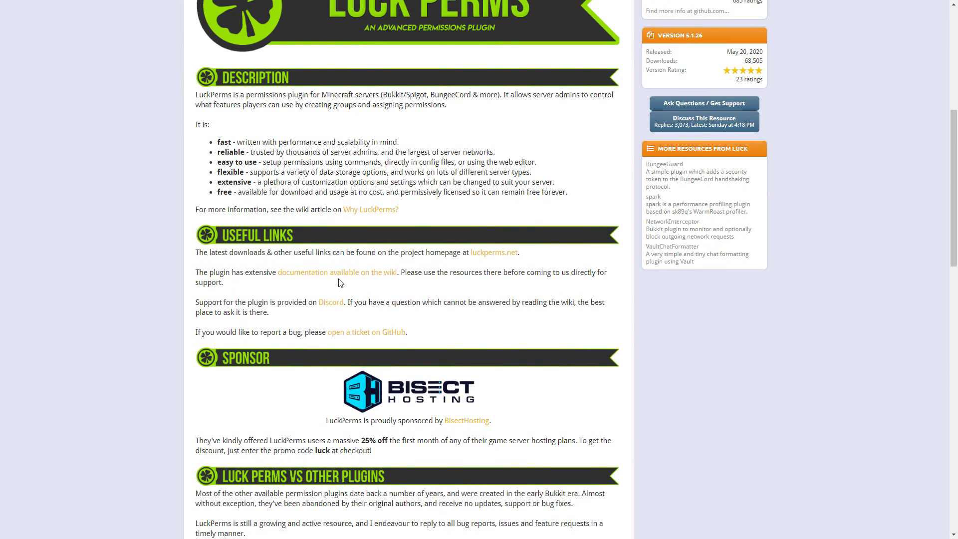
{"action": "scroll", "coordinate": [321, 279], "scroll_direction": "down", "scroll_amount": 2}
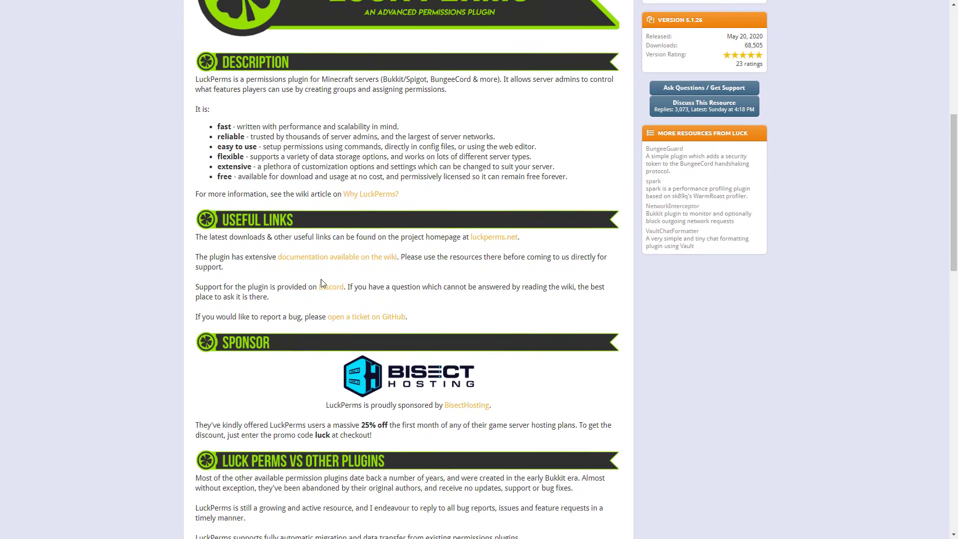